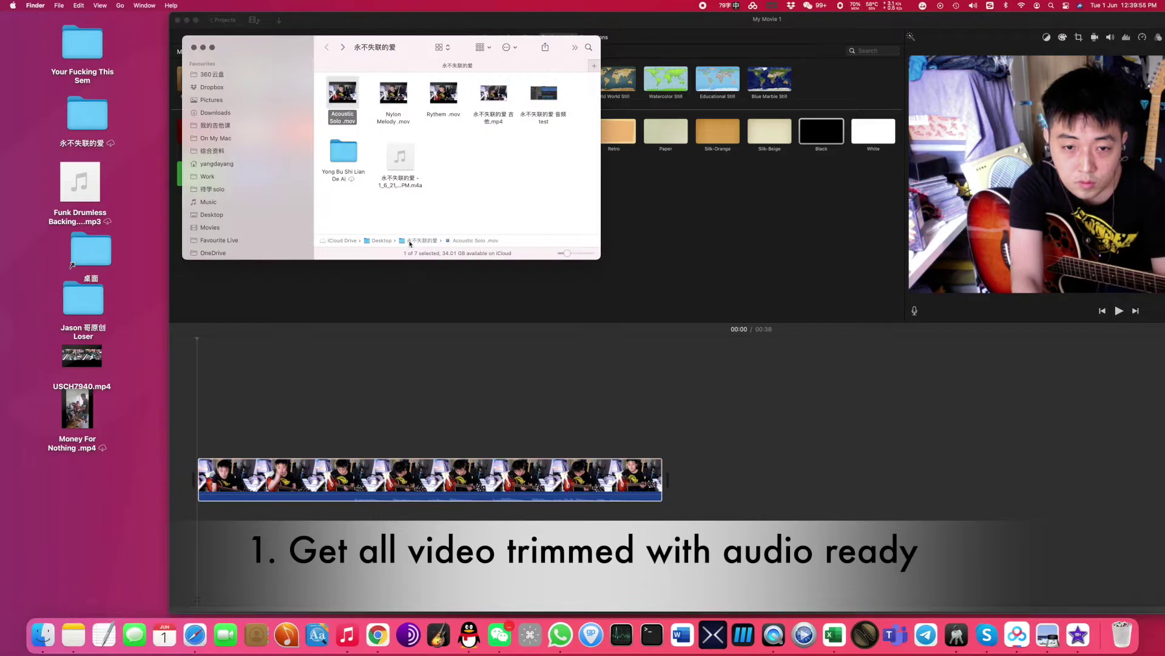
Step: Add the 永不失联的爱 .m4a audio file to the timeline beneath the video clip, starting near its beginning
drag(400, 157, 199, 601)
click(223, 479)
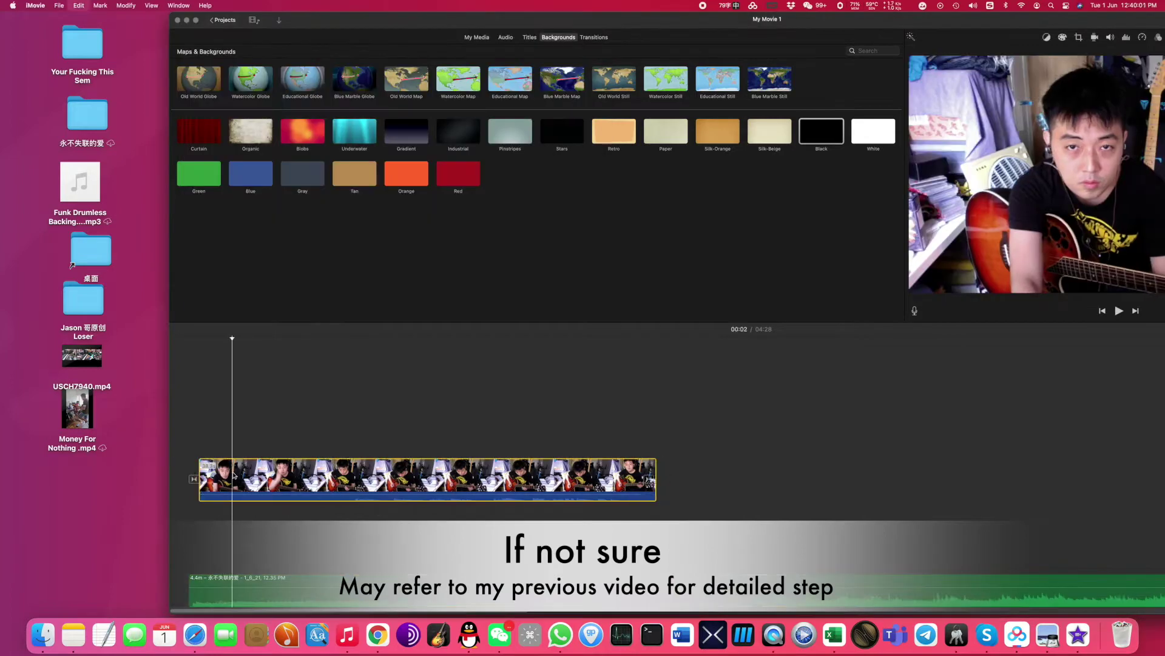
drag(976, 15, 830, 13)
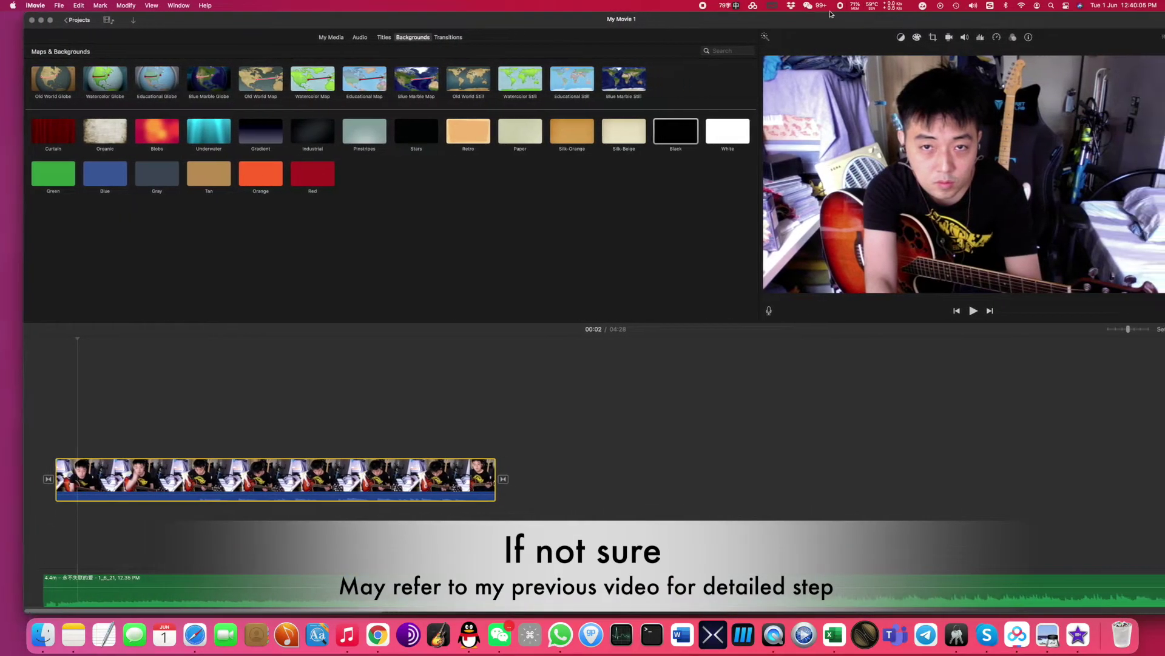
drag(1129, 329, 1139, 331)
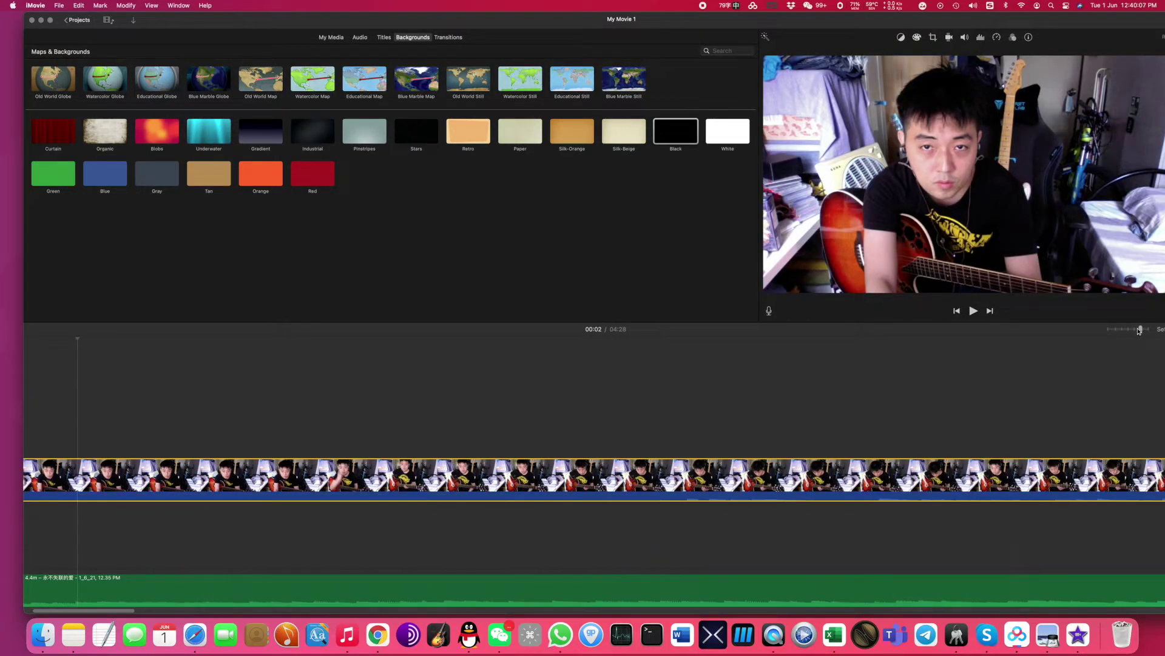
click(168, 589)
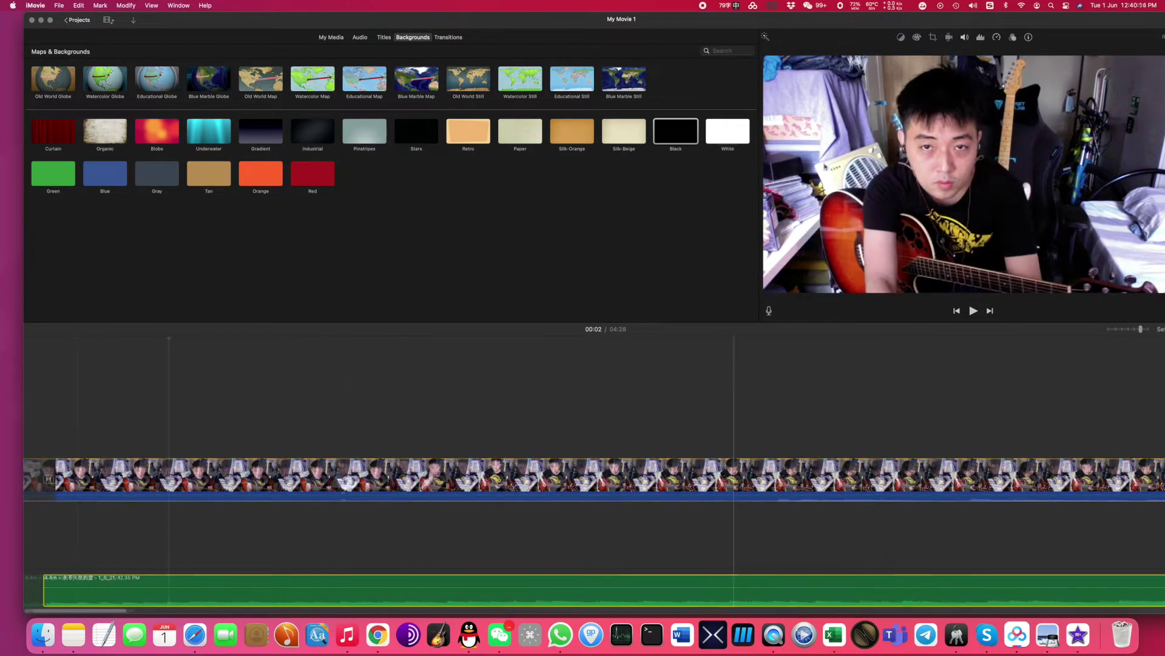
Step: Export the trimmed movie as a video and audio file named "Matched 1" at 540p with High quality
drag(927, 27, 908, 27)
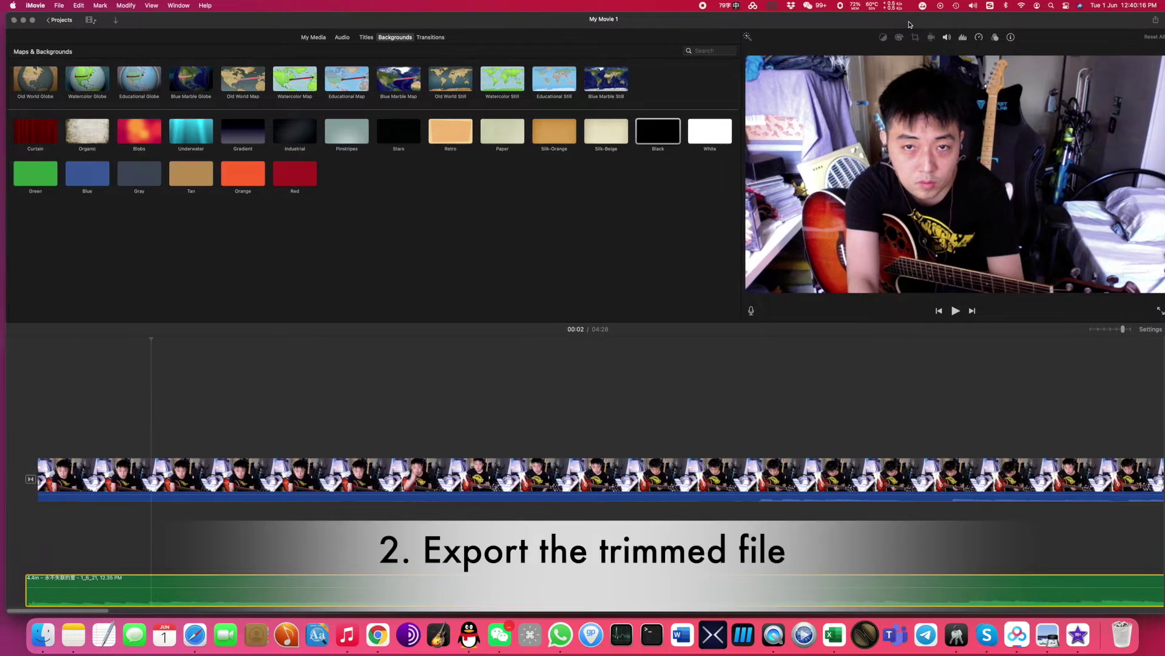
click(1156, 20)
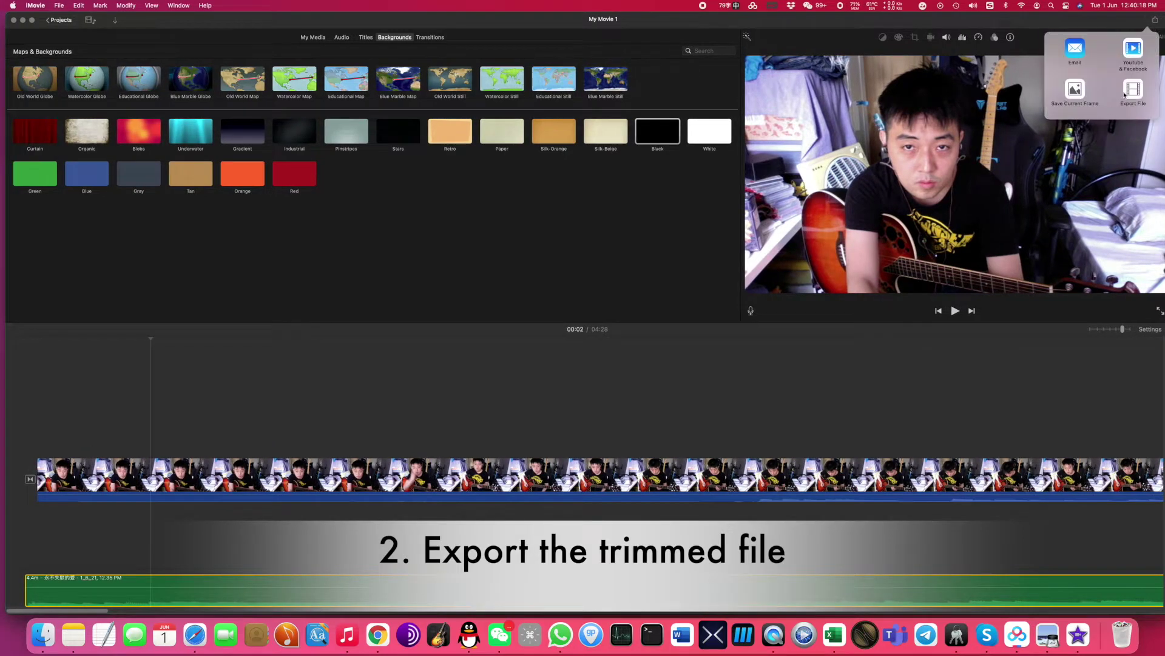
click(1124, 94)
click(629, 143)
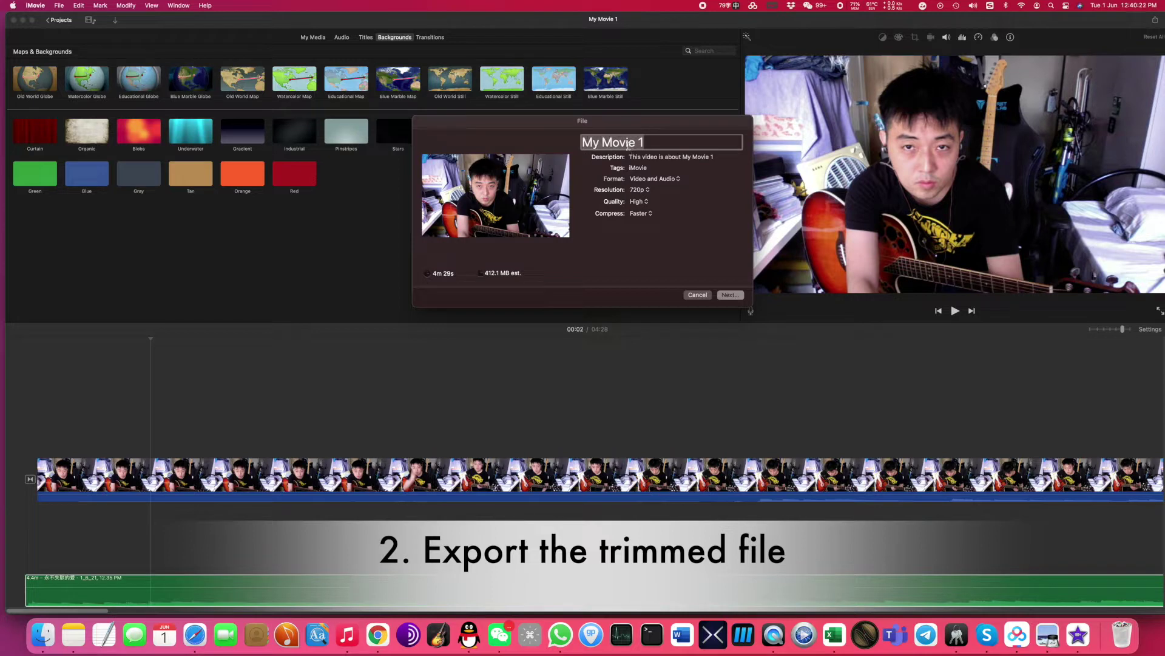
text(Matched 1)
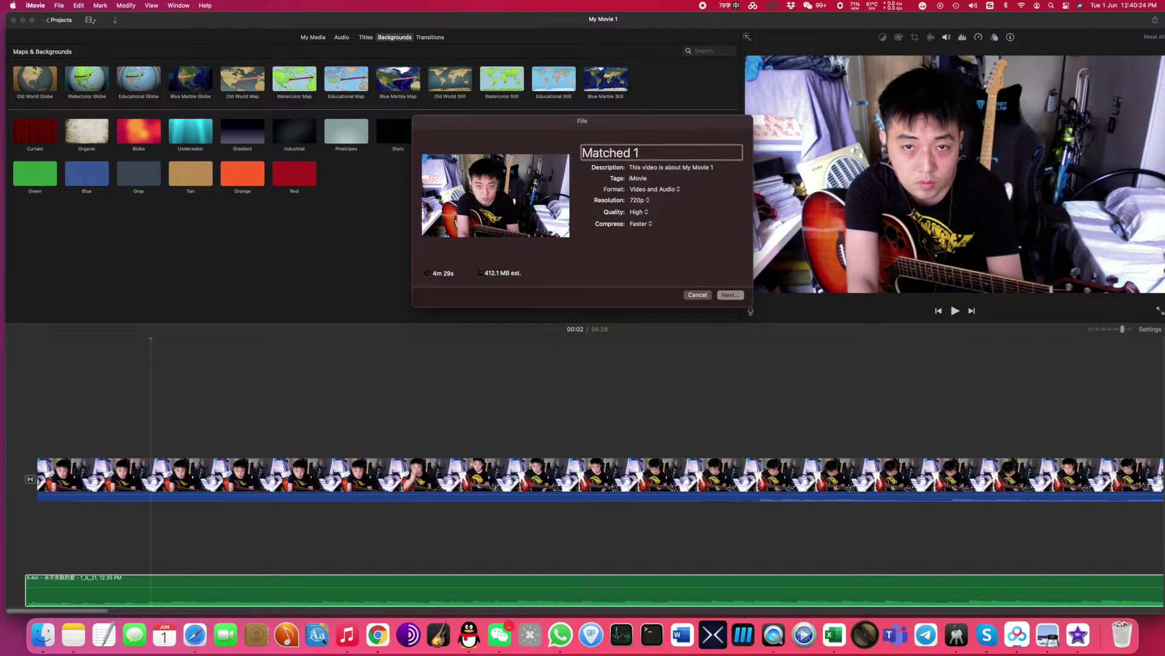
key(Caps_Lock)
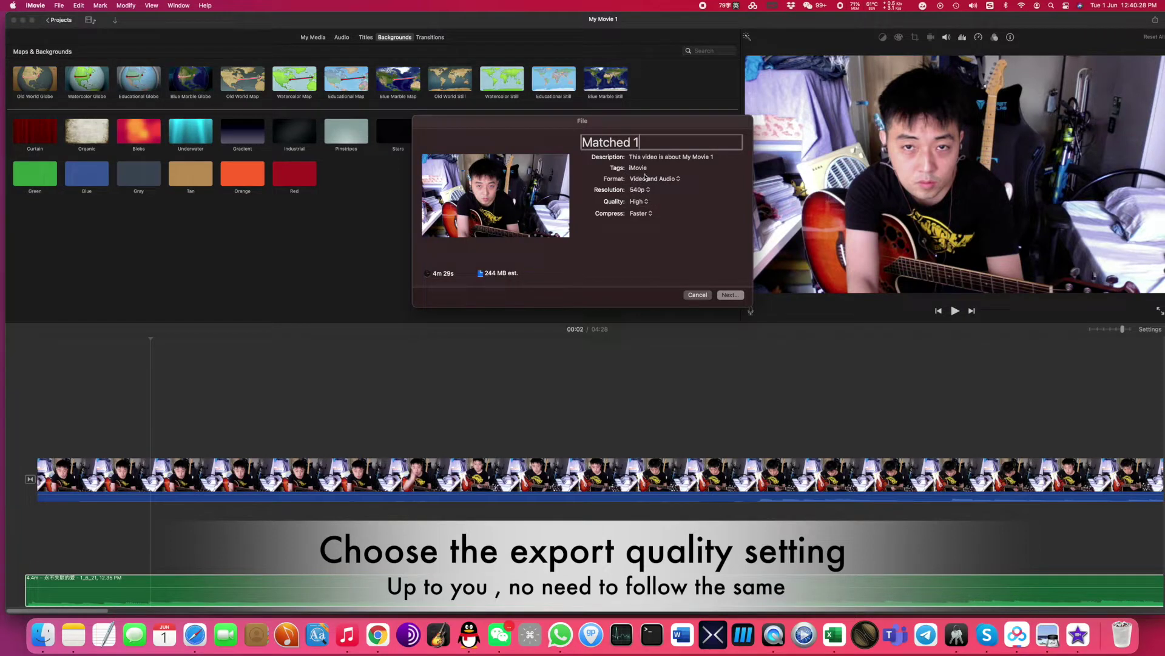
click(730, 295)
click(632, 229)
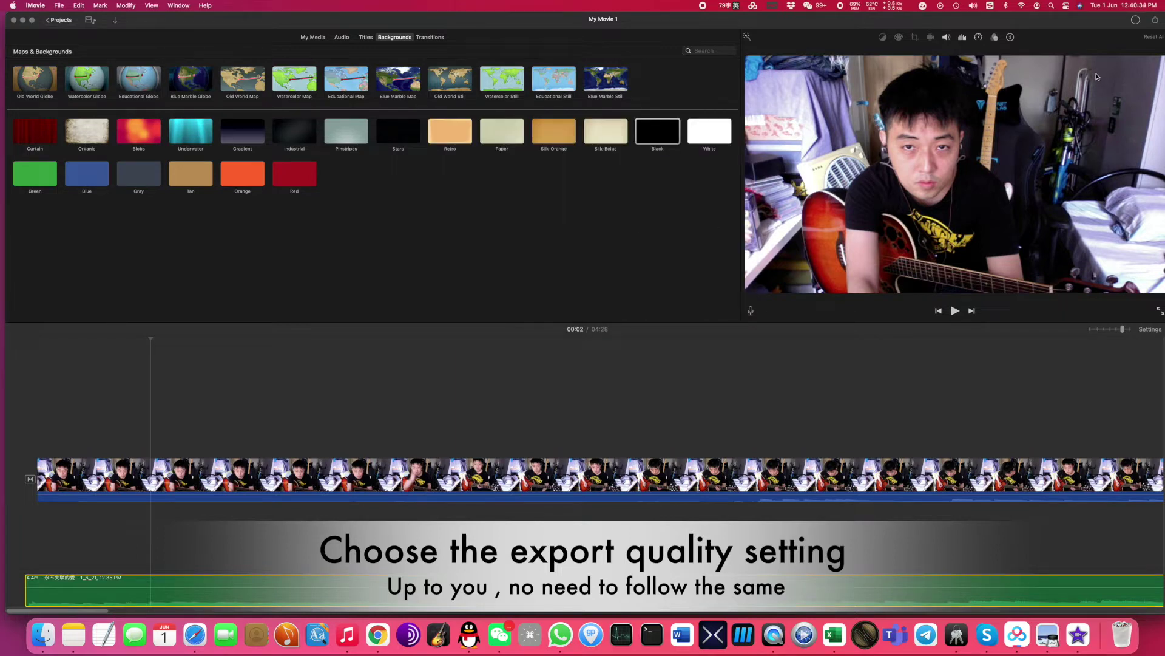
Step: Close the current project under the name "My Movie 1" and create a new movie project
click(59, 22)
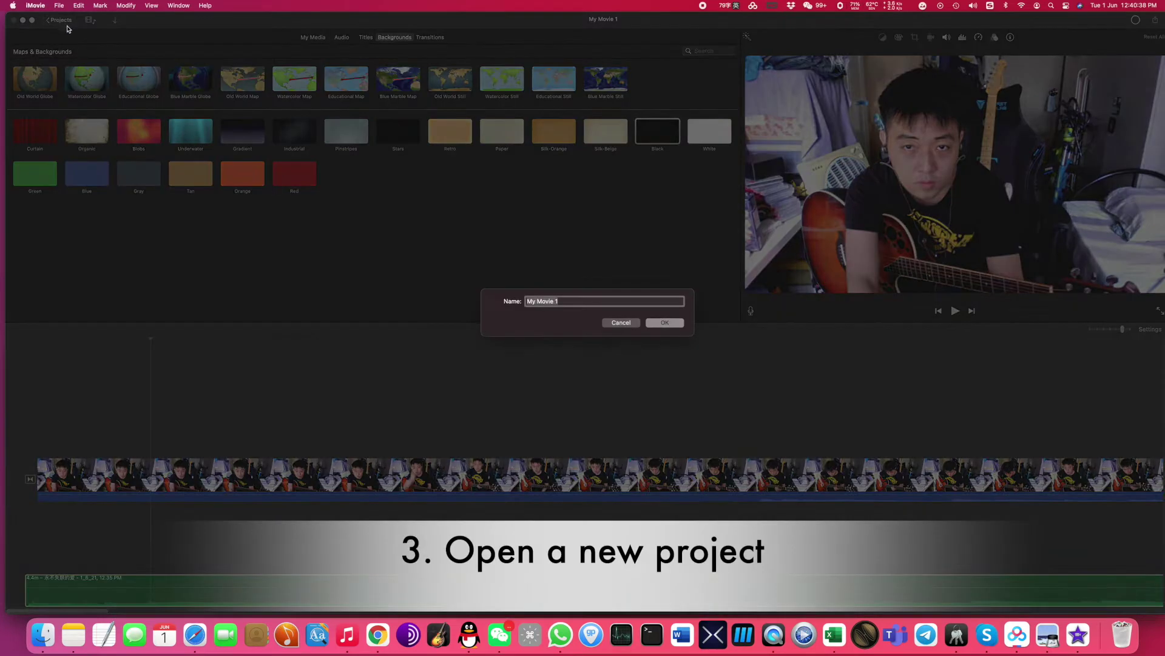
click(662, 323)
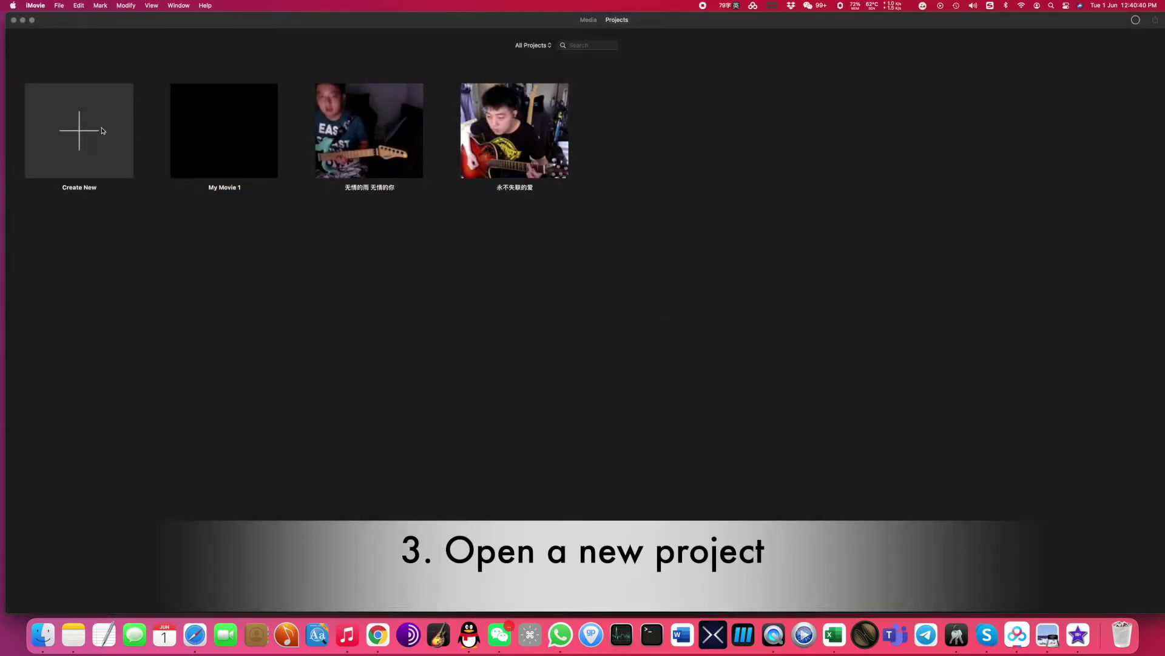
click(96, 128)
click(60, 180)
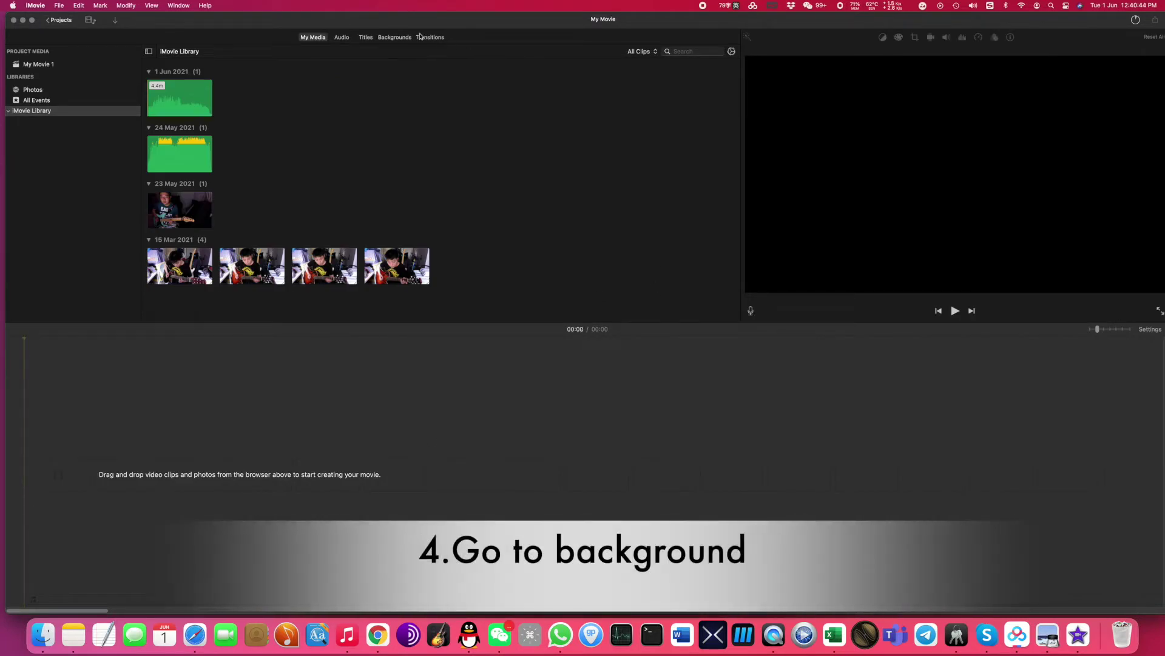
Step: Add the Black background to the empty timeline and lengthen it to about 8 seconds
click(393, 39)
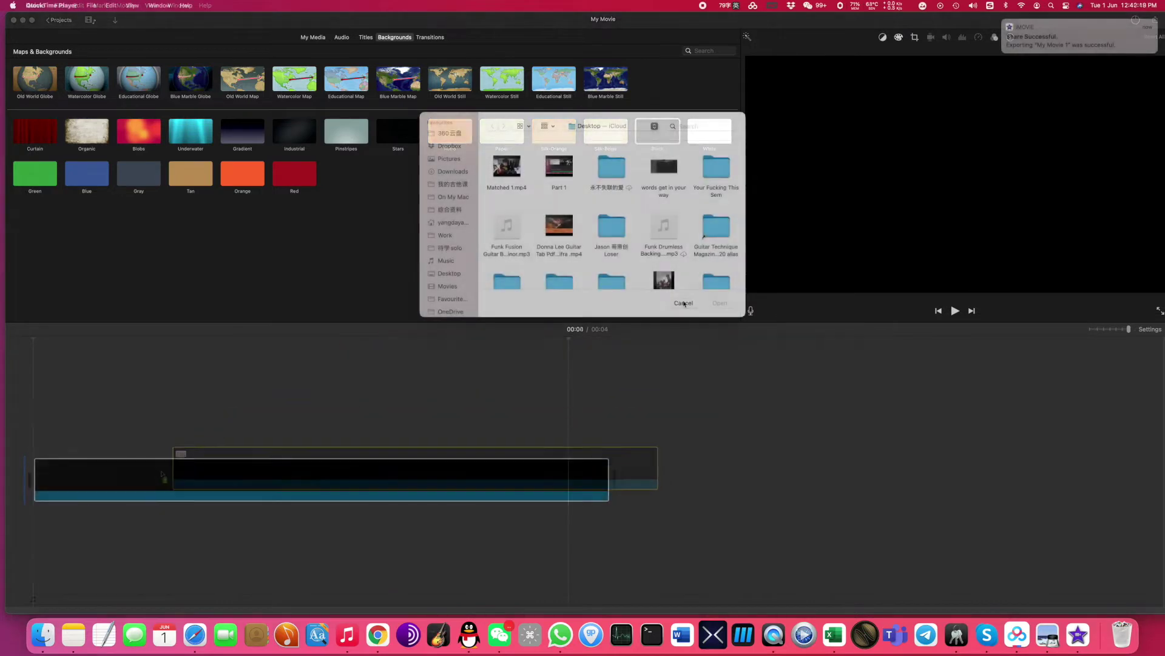
click(684, 303)
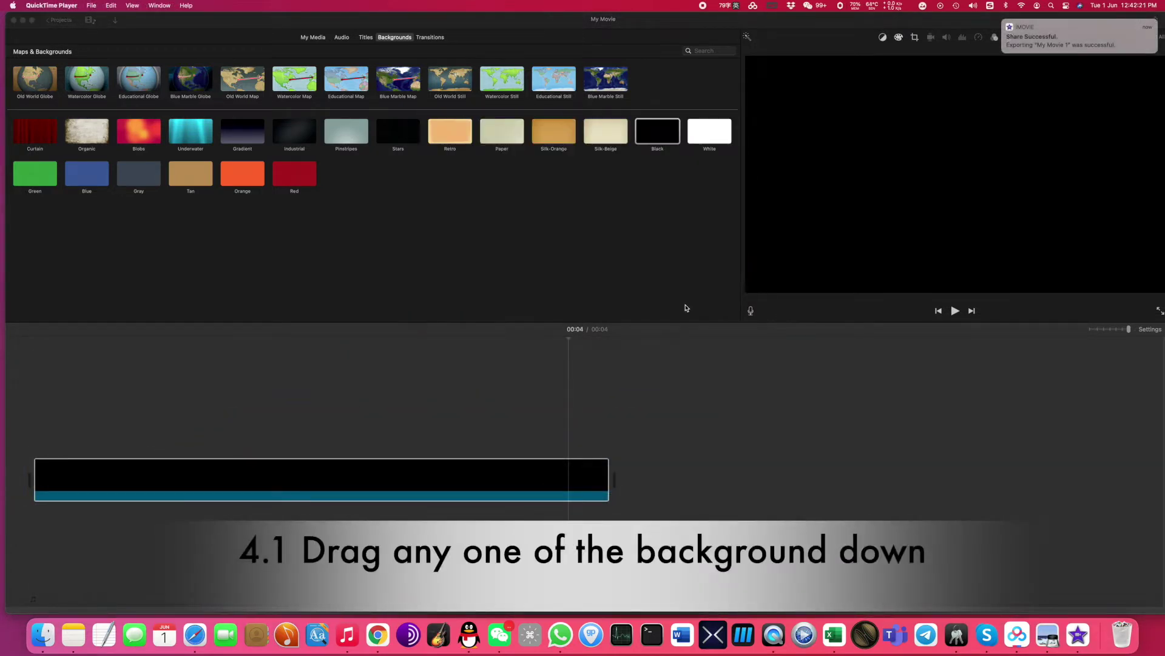
click(581, 491)
drag(582, 489, 372, 480)
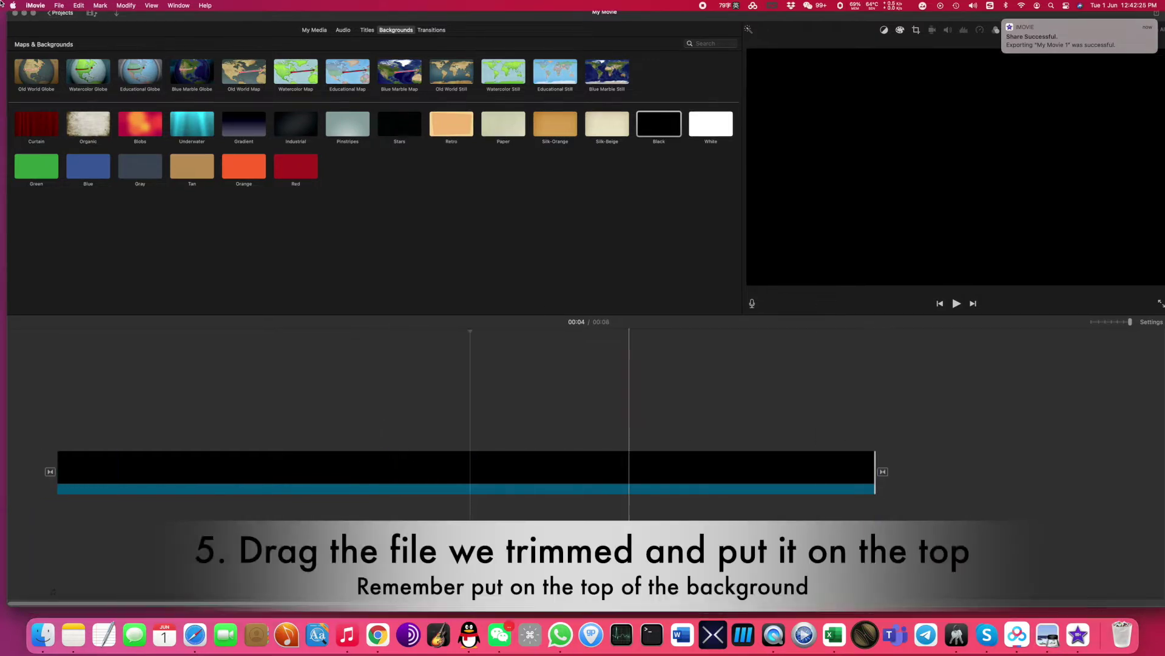
Step: Place Matched 1.mp4 from the desktop above the black background and set its overlay mode to Picture in Picture
key(F11)
drag(1055, 469, 62, 437)
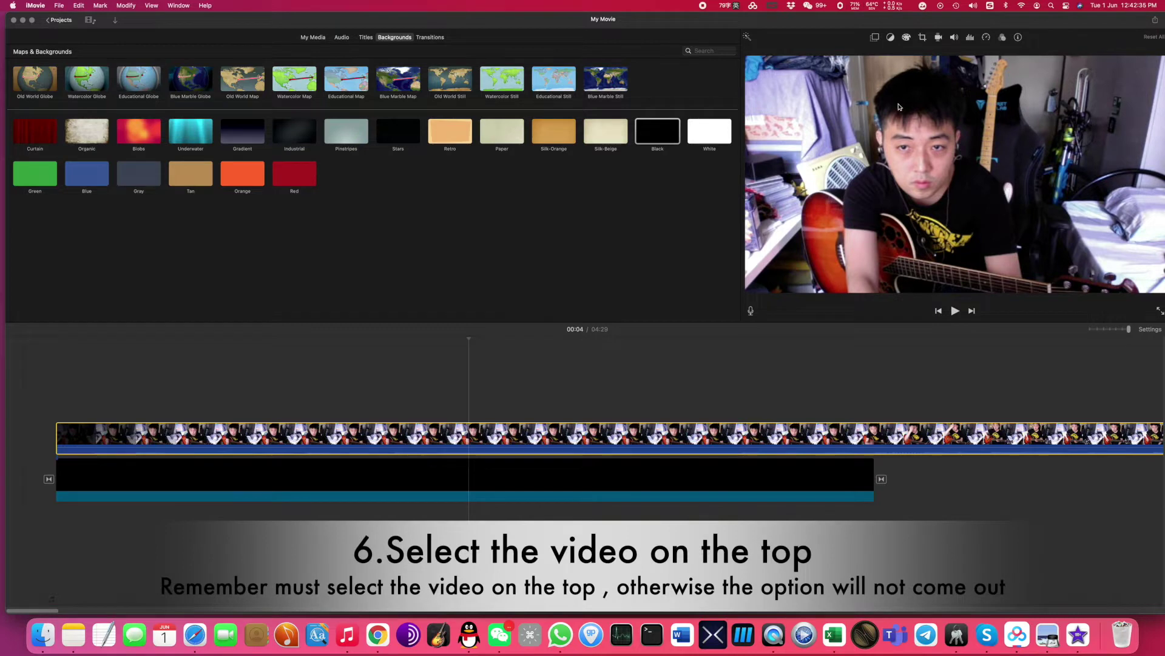
click(874, 39)
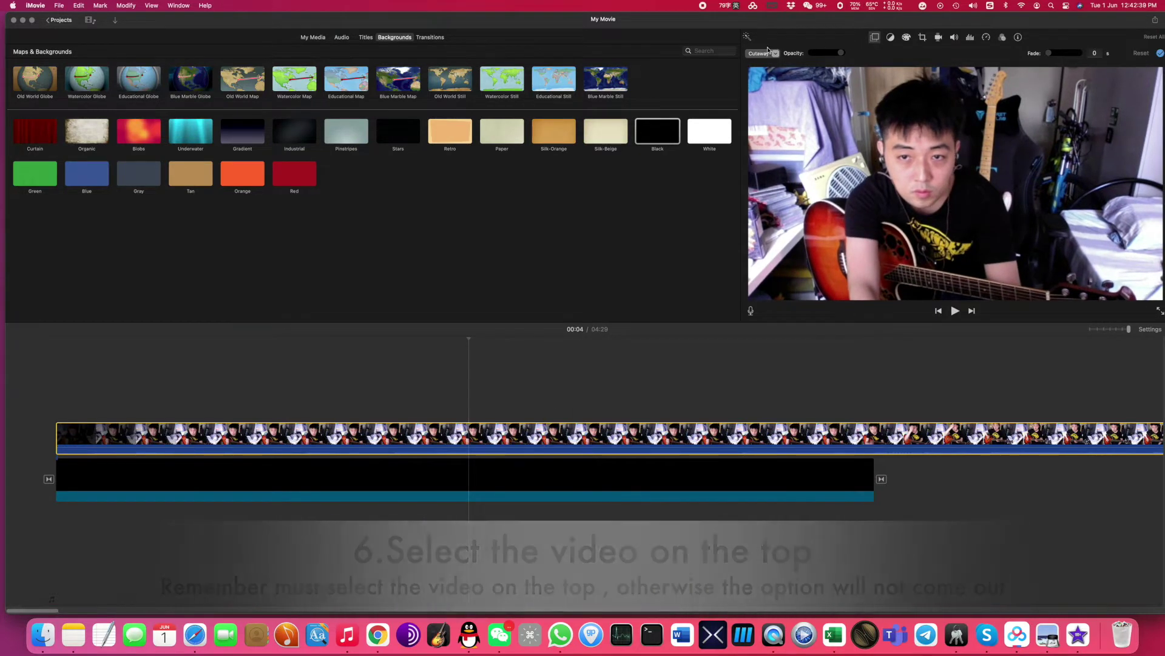
click(774, 54)
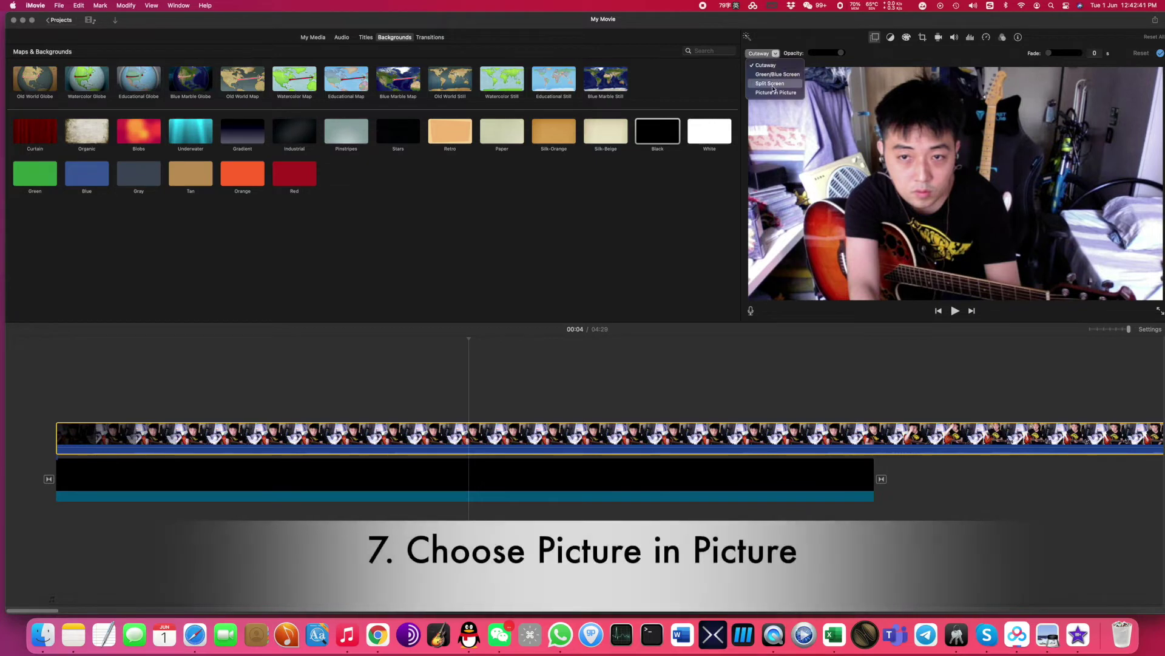
click(772, 93)
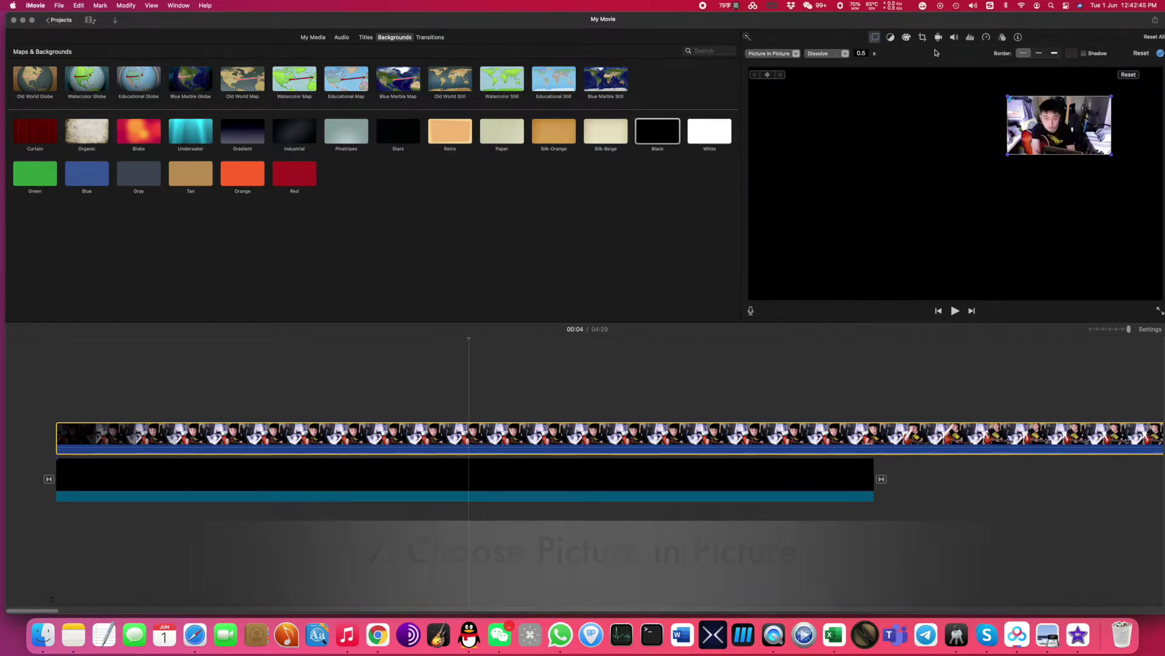
Step: Resize and move the picture-in-picture video so it covers nearly the left half of the frame, roughly centred vertically
click(835, 56)
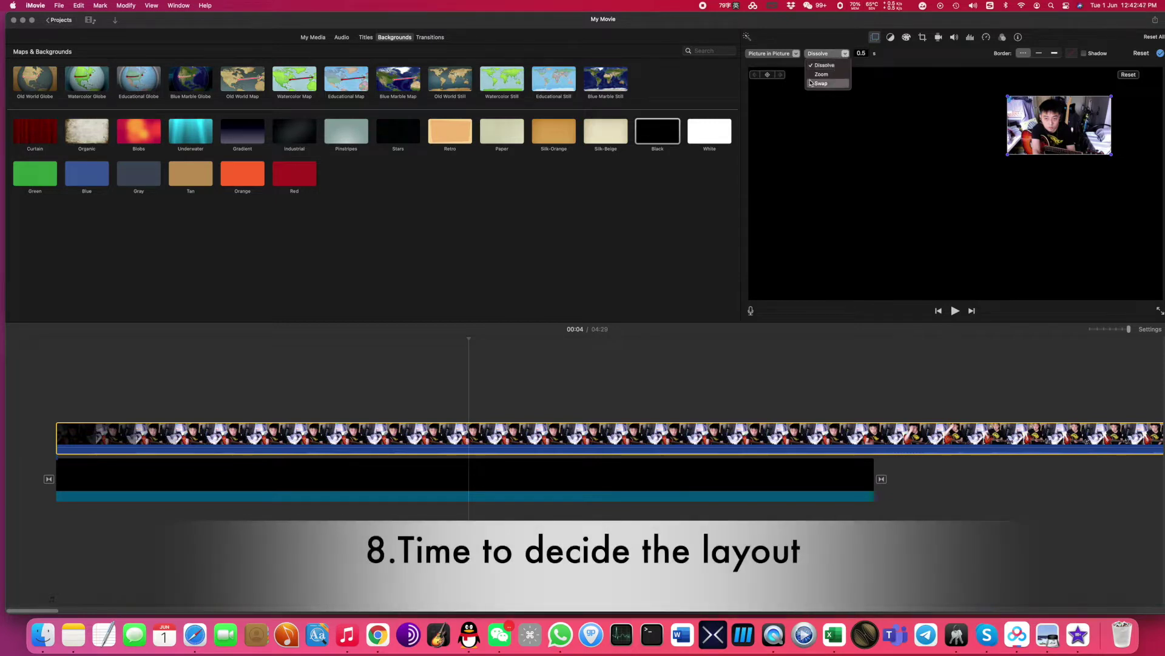
drag(1072, 108, 944, 108)
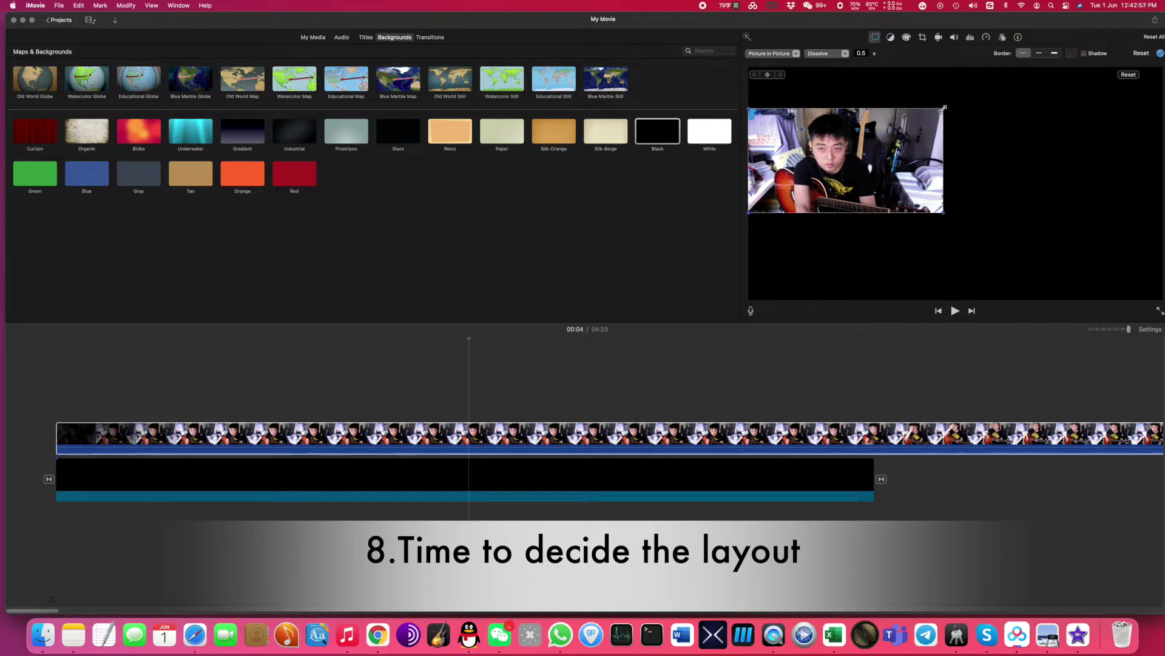
drag(910, 144, 910, 114)
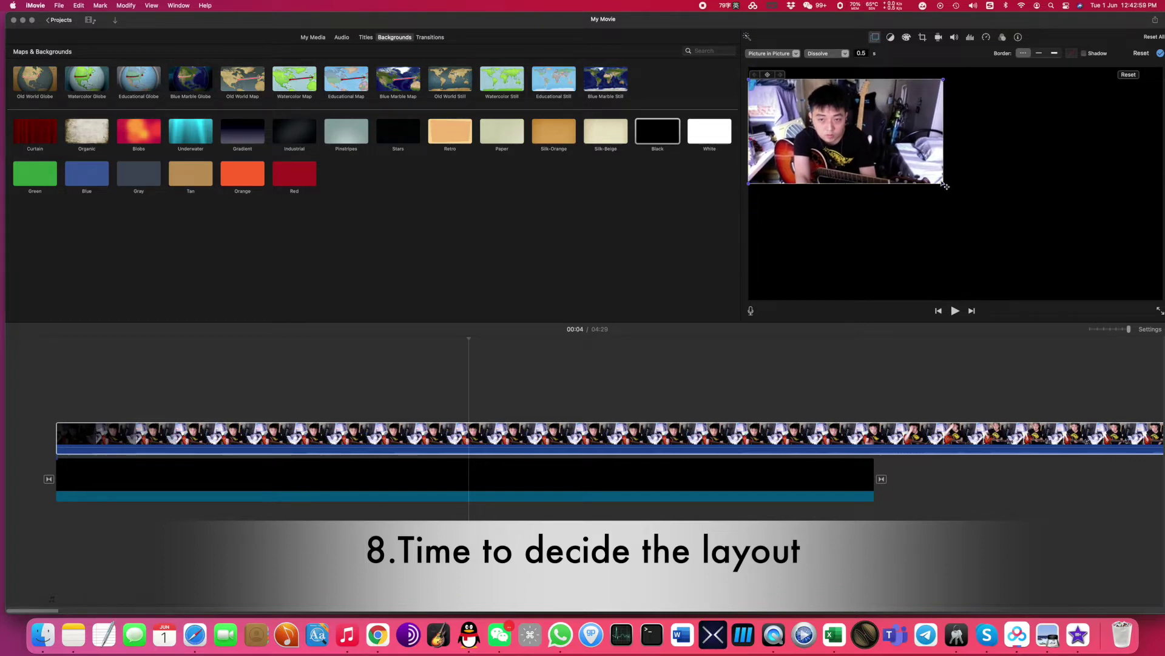
mouse_move(944, 184)
mouse_down()
mouse_move(918, 182)
mouse_move(934, 181)
mouse_up()
drag(896, 142, 897, 185)
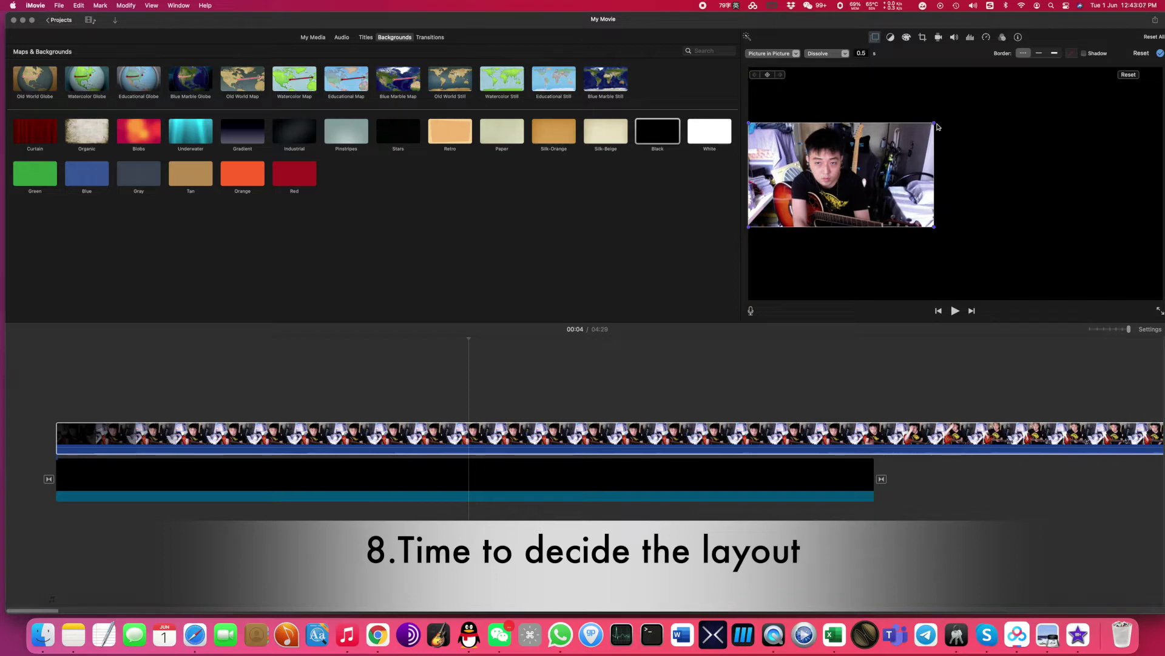
drag(935, 124, 944, 115)
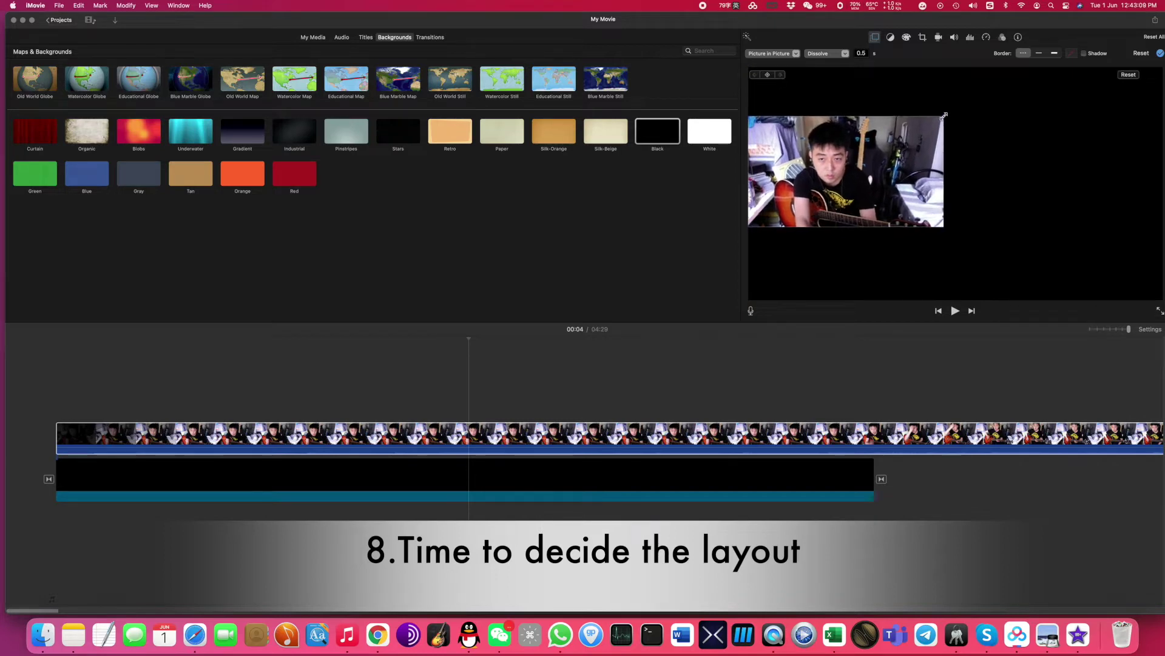
drag(896, 161, 900, 175)
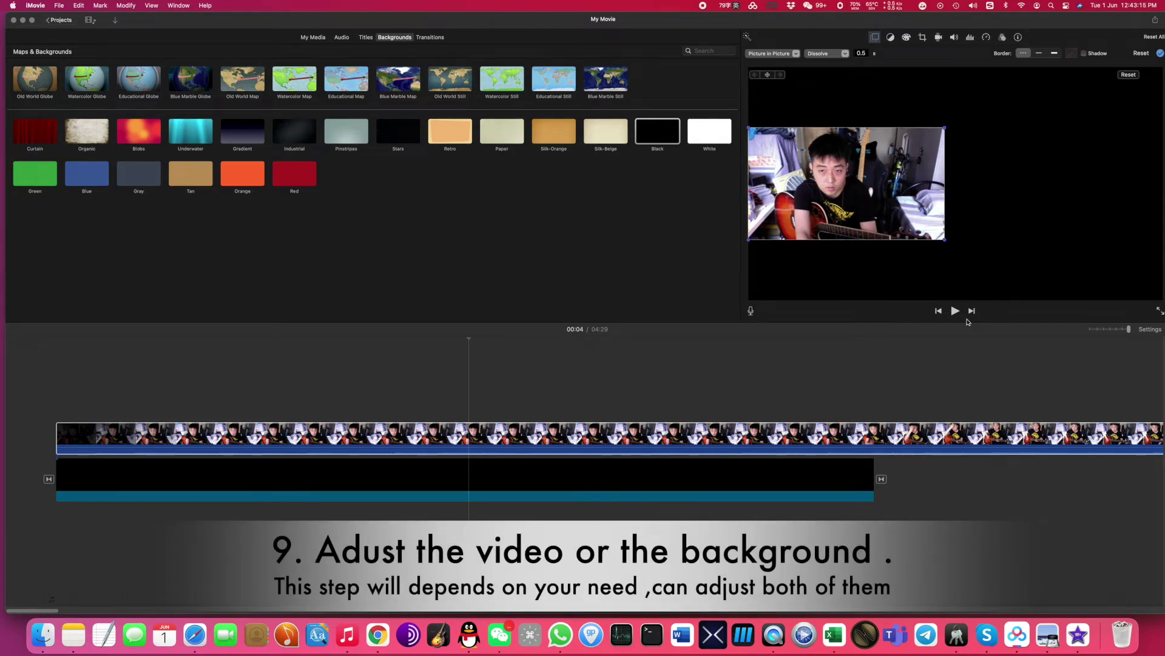
Step: Trim the end of the overlay video back to just past the end of the black background
scroll(889, 394, right, 10)
scroll(882, 396, right, 3)
drag(1132, 331, 1101, 333)
scroll(645, 398, left, 10)
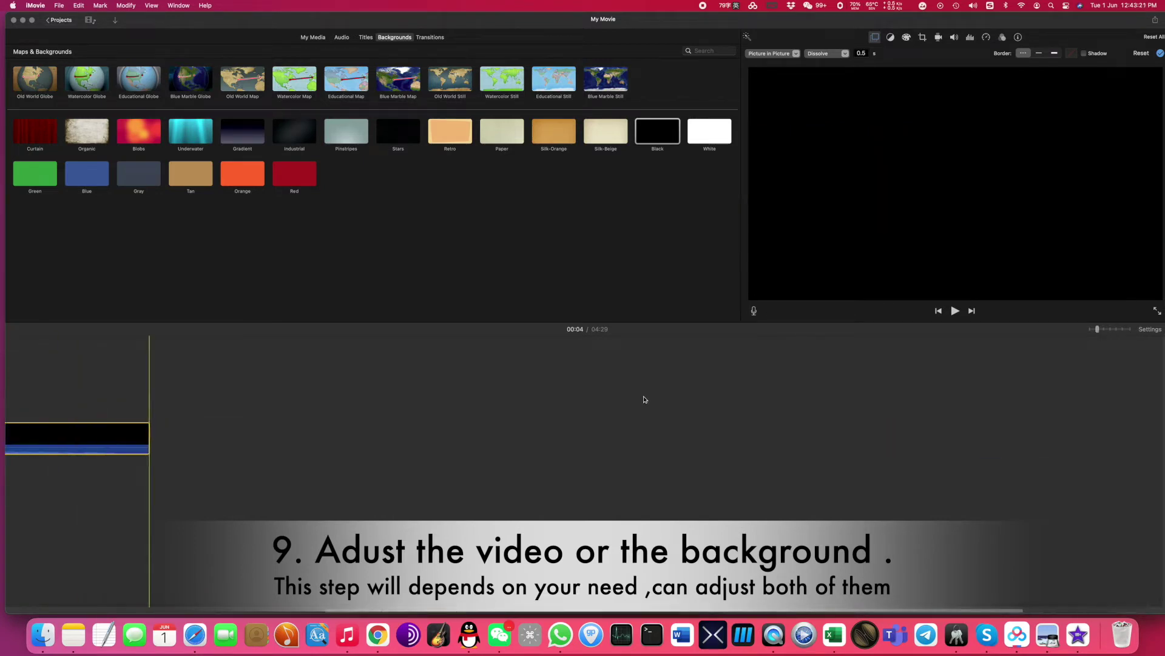
drag(678, 420, 77, 421)
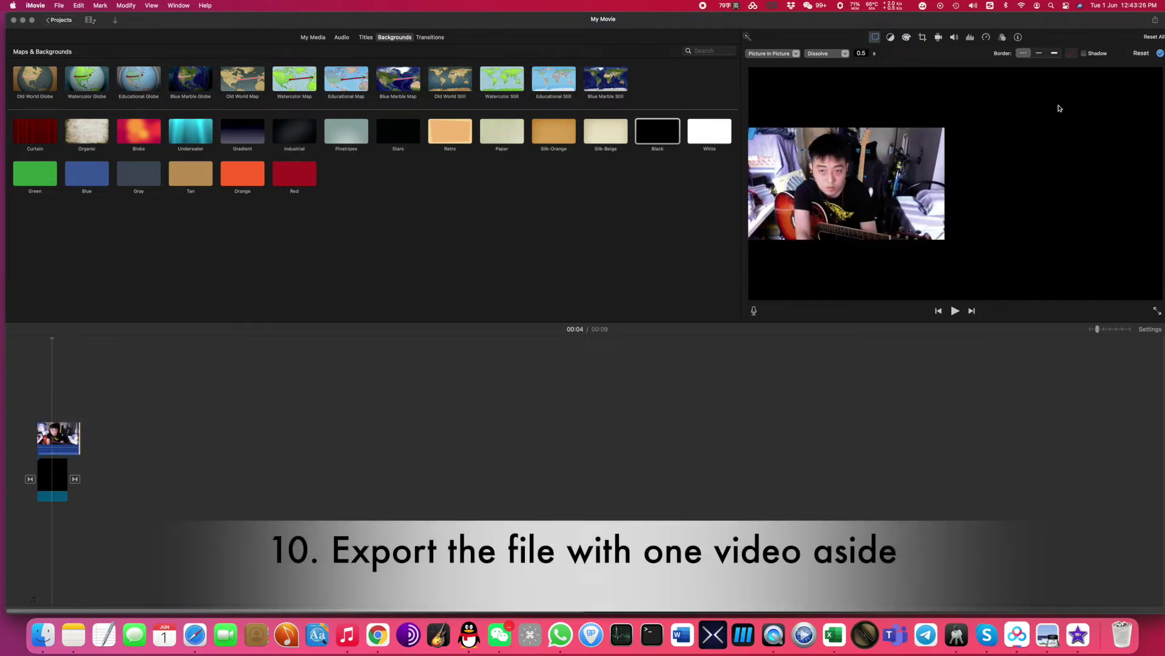
Step: Export the picture-in-picture movie as a 540p video and audio file named "match 2"
drag(1141, 23, 1136, 21)
click(1143, 22)
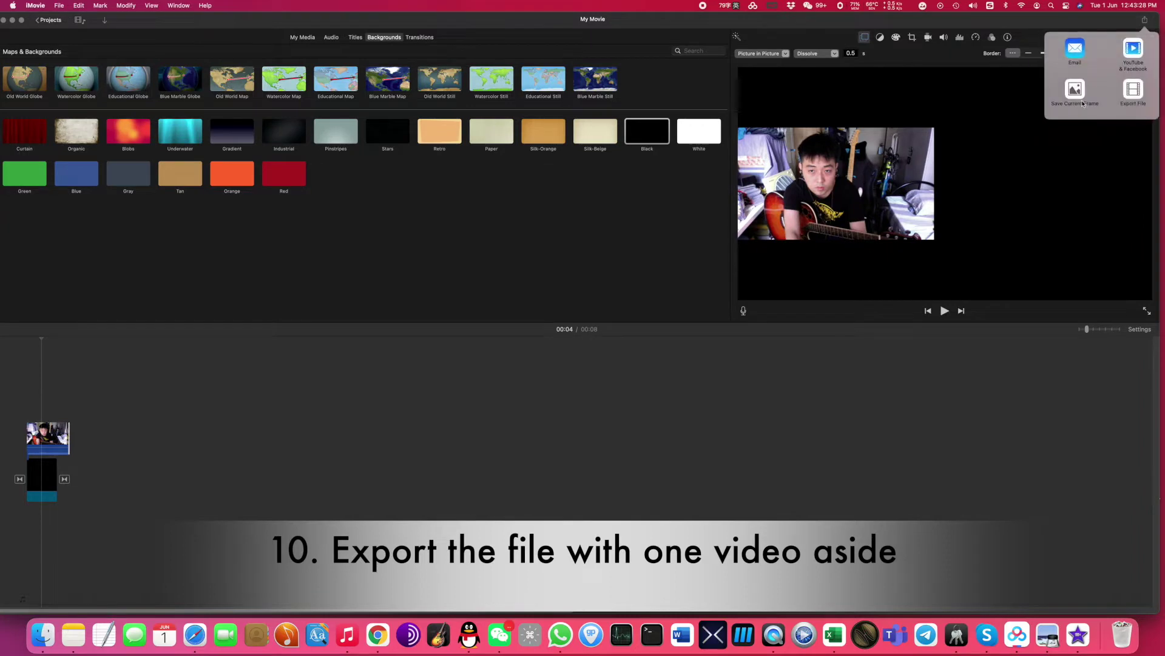
click(1134, 91)
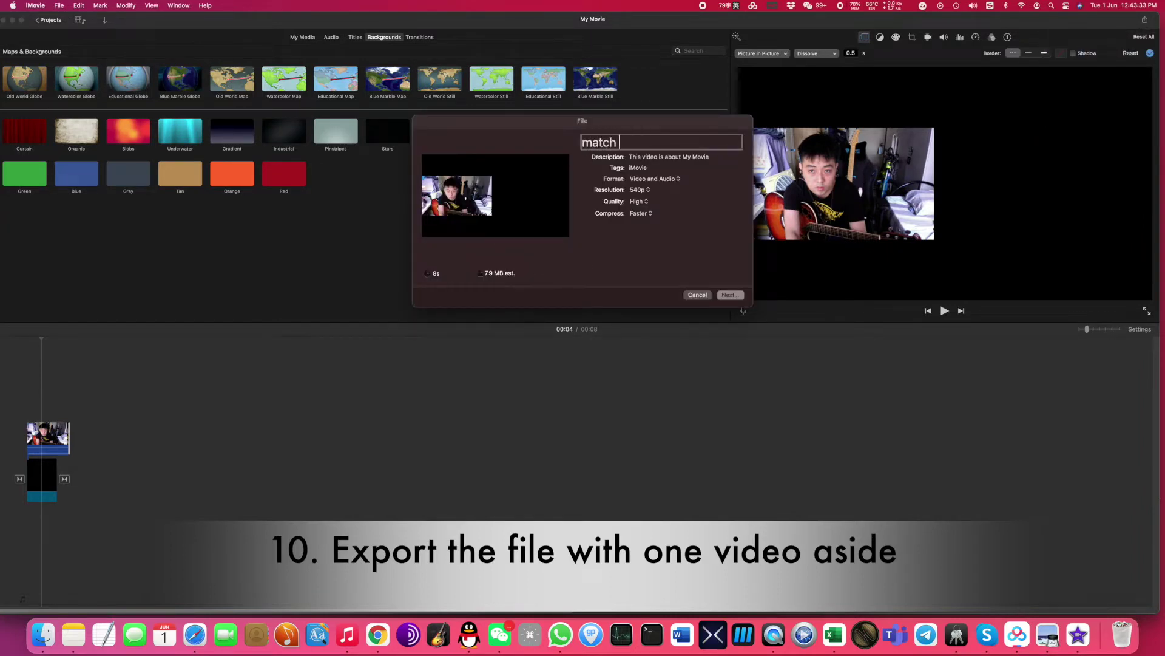
key(Return)
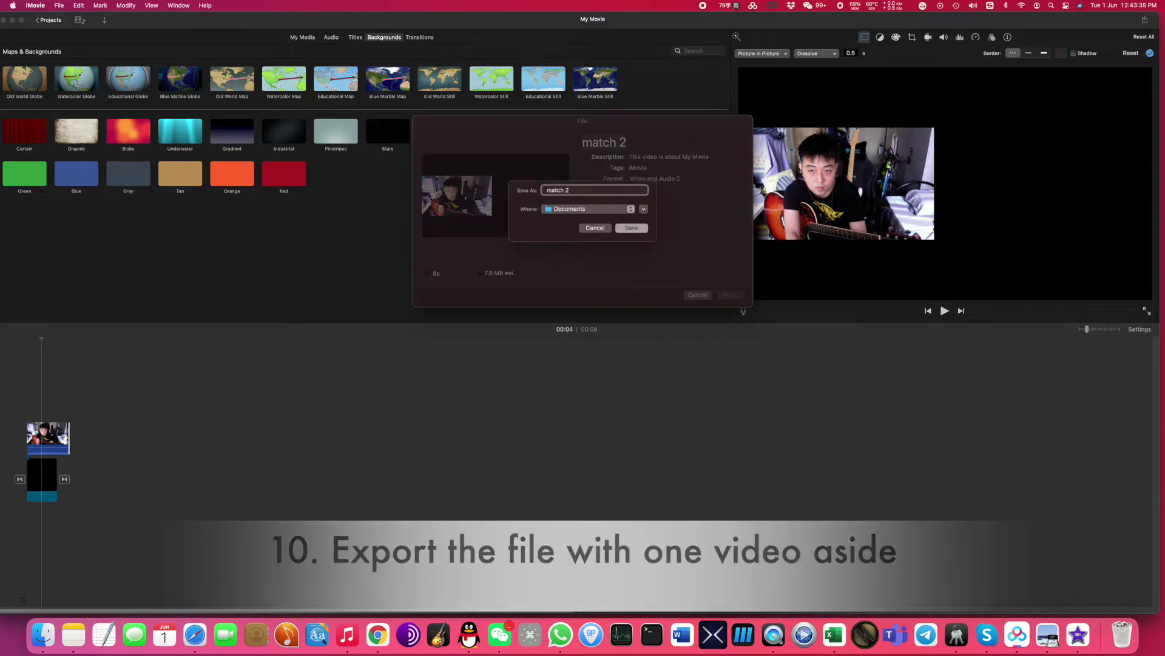
key(Escape)
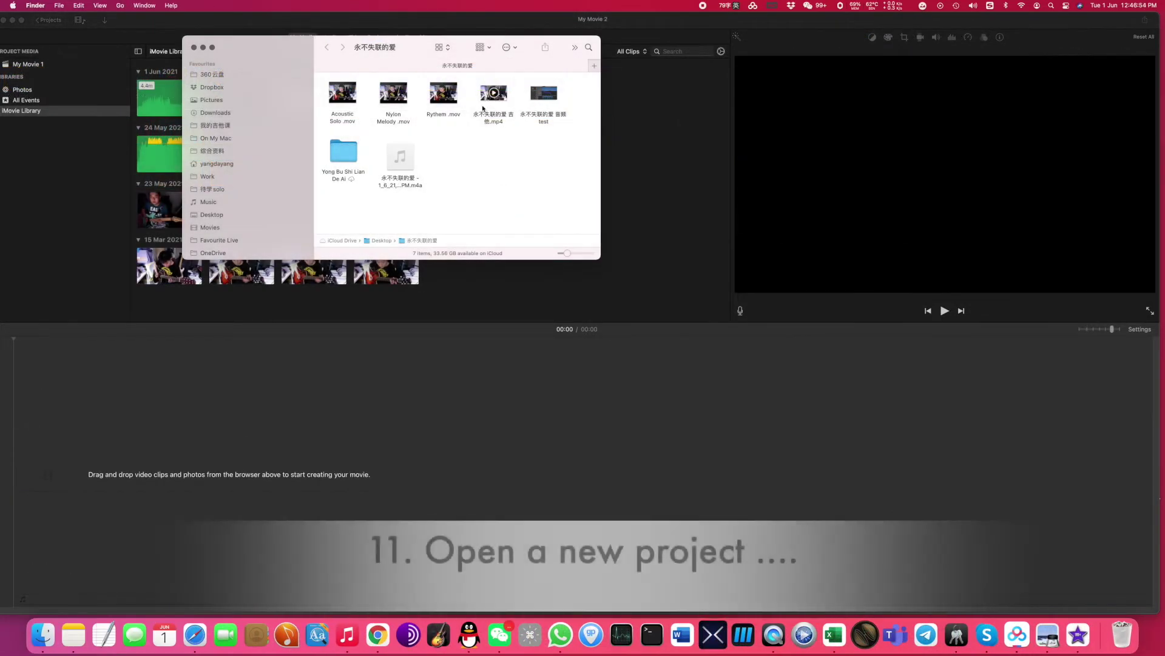
Step: Add match 2.mp4 from the desktop to the empty timeline of the My Movie 2 project
key(F11)
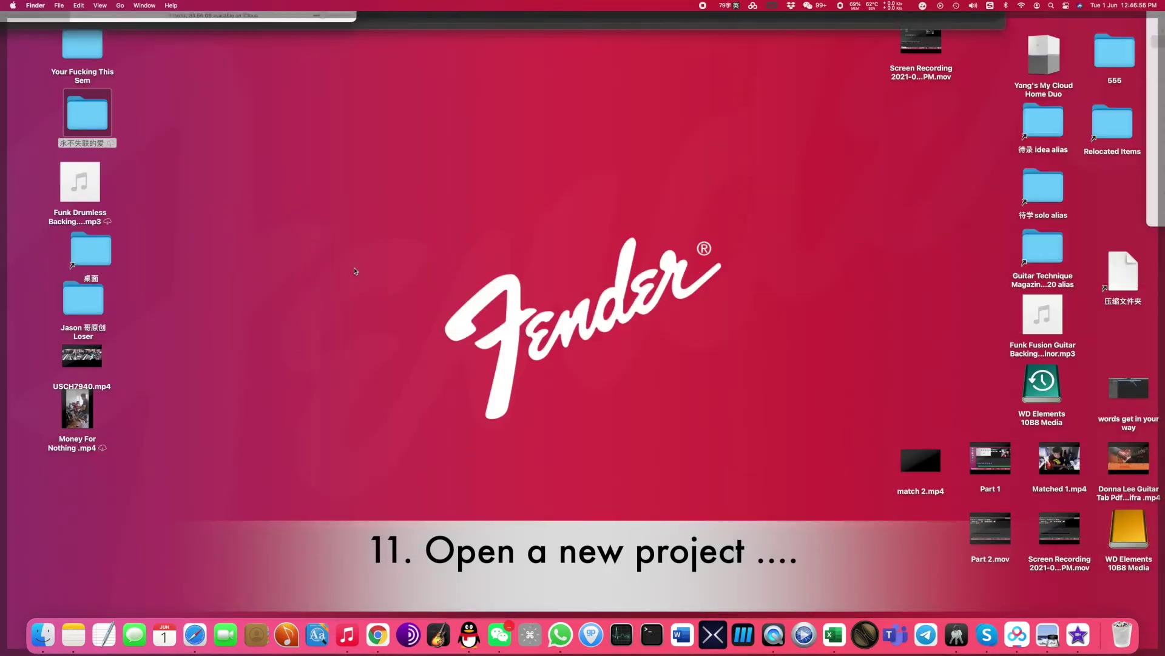
drag(916, 473, 67, 480)
key(F11)
click(68, 479)
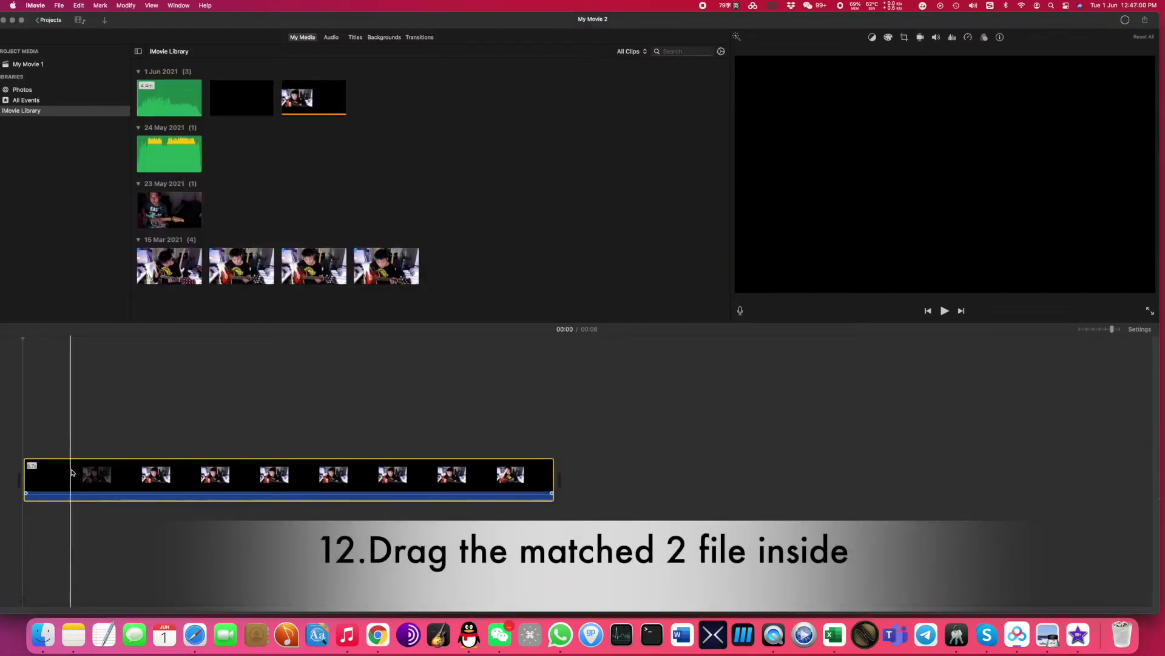
Step: Add Rythem .mov from the desktop folder to the timeline as an overlay above the match 2 clip, starting at its beginning
click(42, 635)
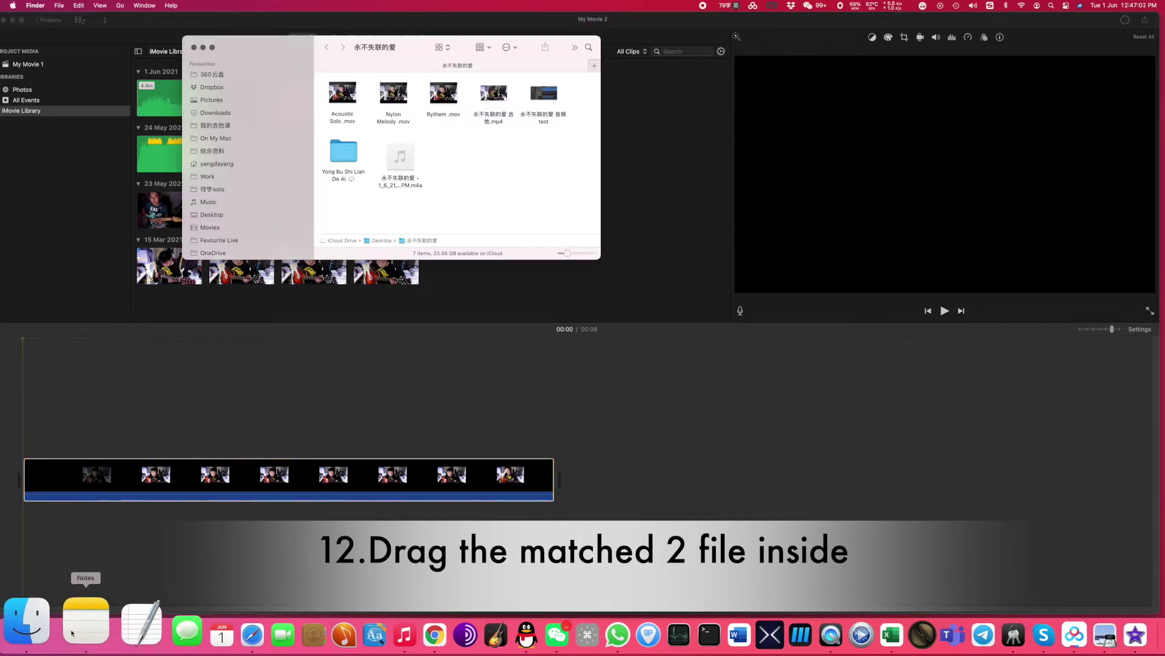
drag(447, 105, 29, 436)
click(147, 482)
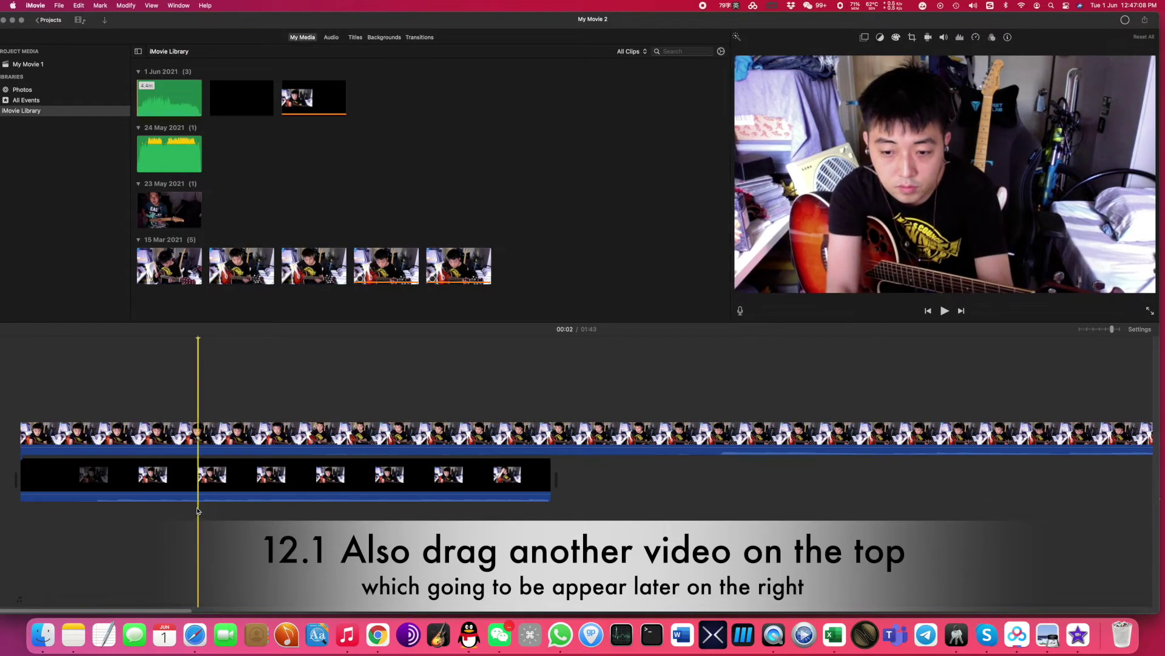
Step: Set the overlay video above the match 2 clip to Picture in Picture
click(199, 435)
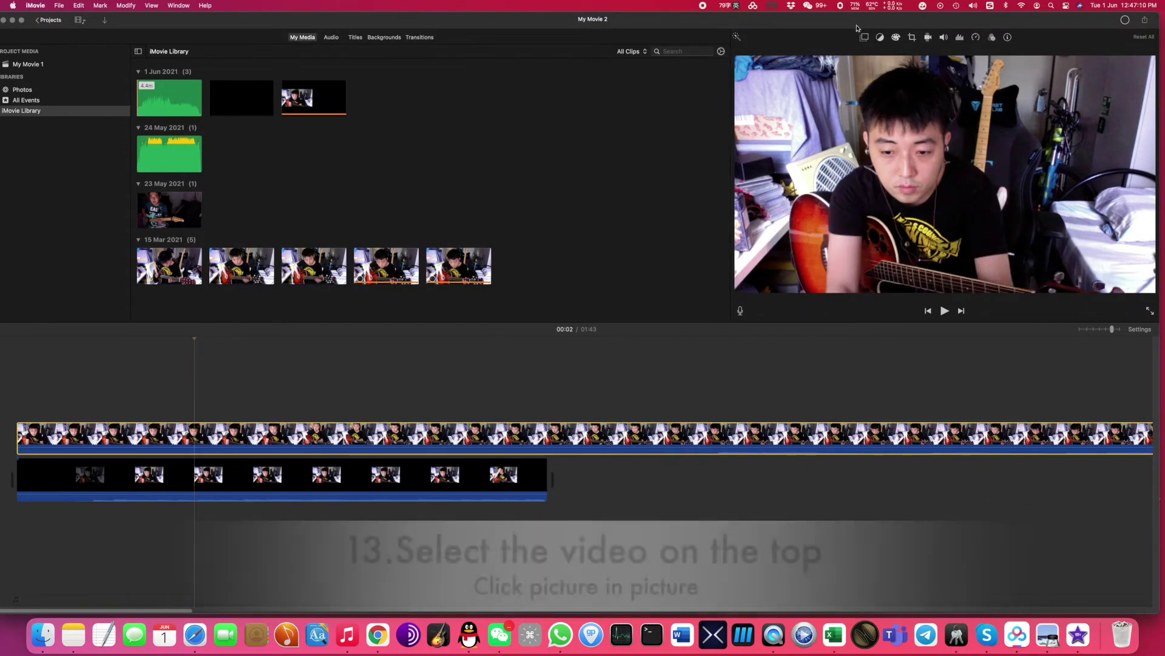
click(865, 37)
click(766, 54)
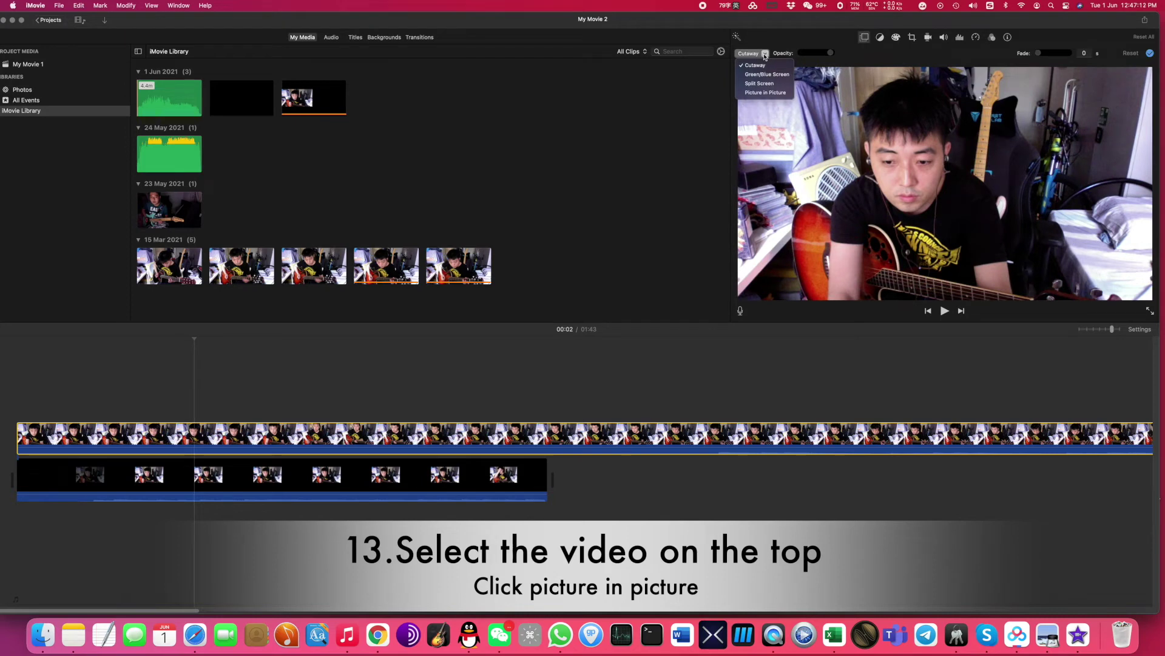
click(766, 92)
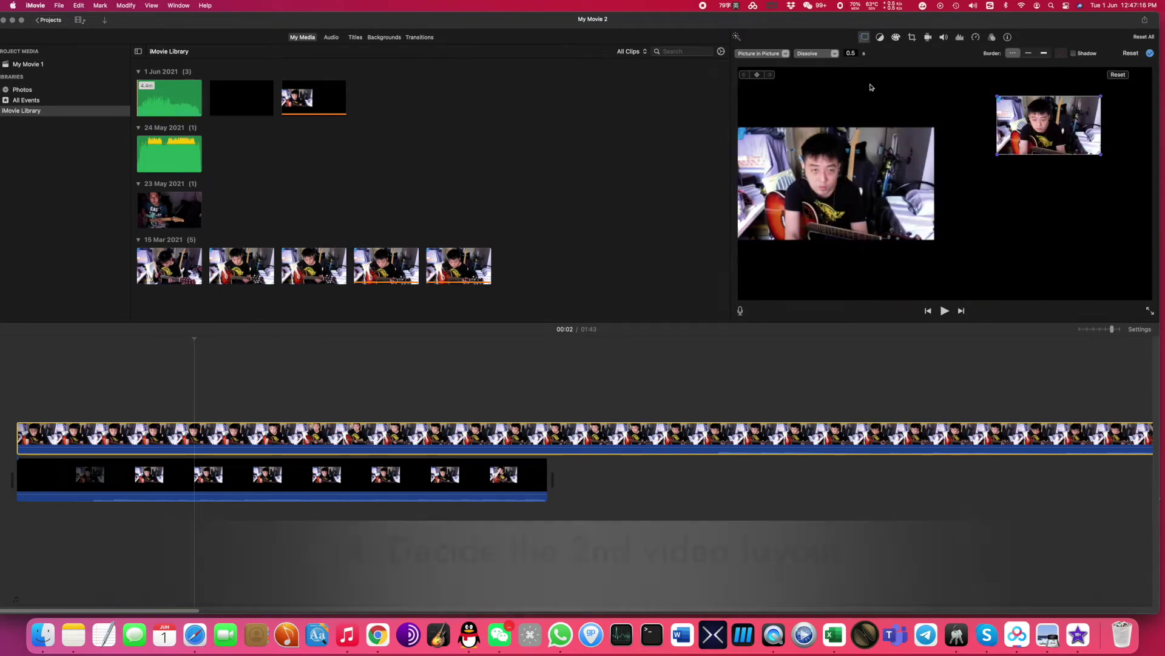
Step: Move and enlarge the picture-in-picture video to fill nearly the right half of the frame, level with and about as large as the left video
drag(1027, 133, 970, 162)
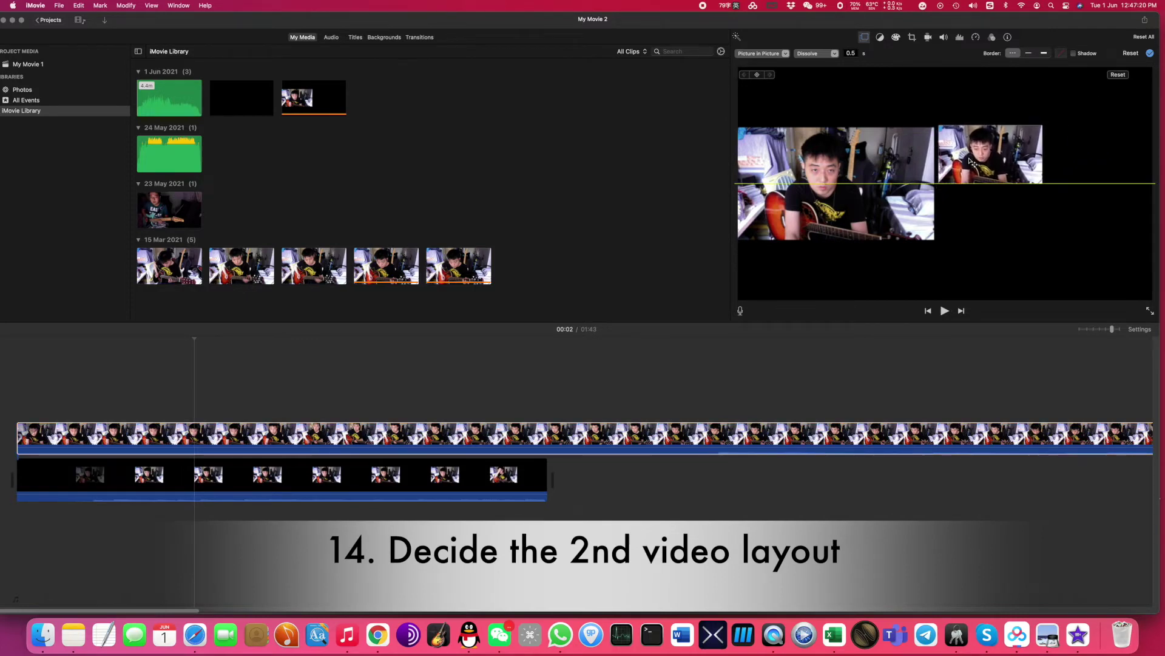
drag(1045, 187, 1149, 238)
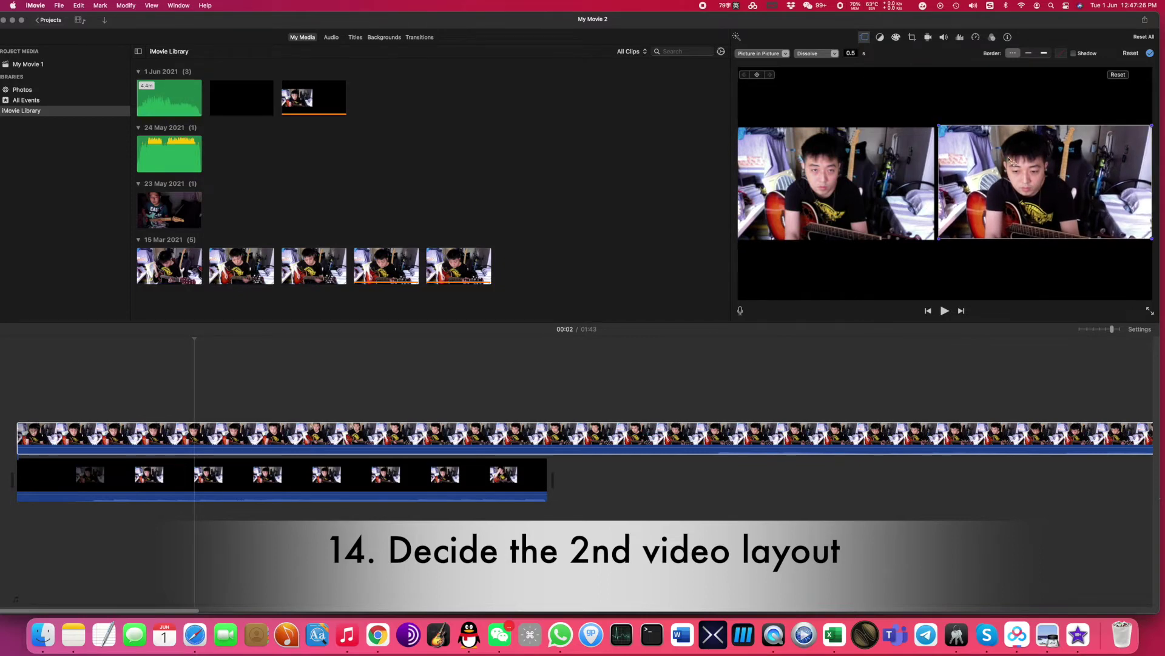
drag(1009, 159, 1000, 157)
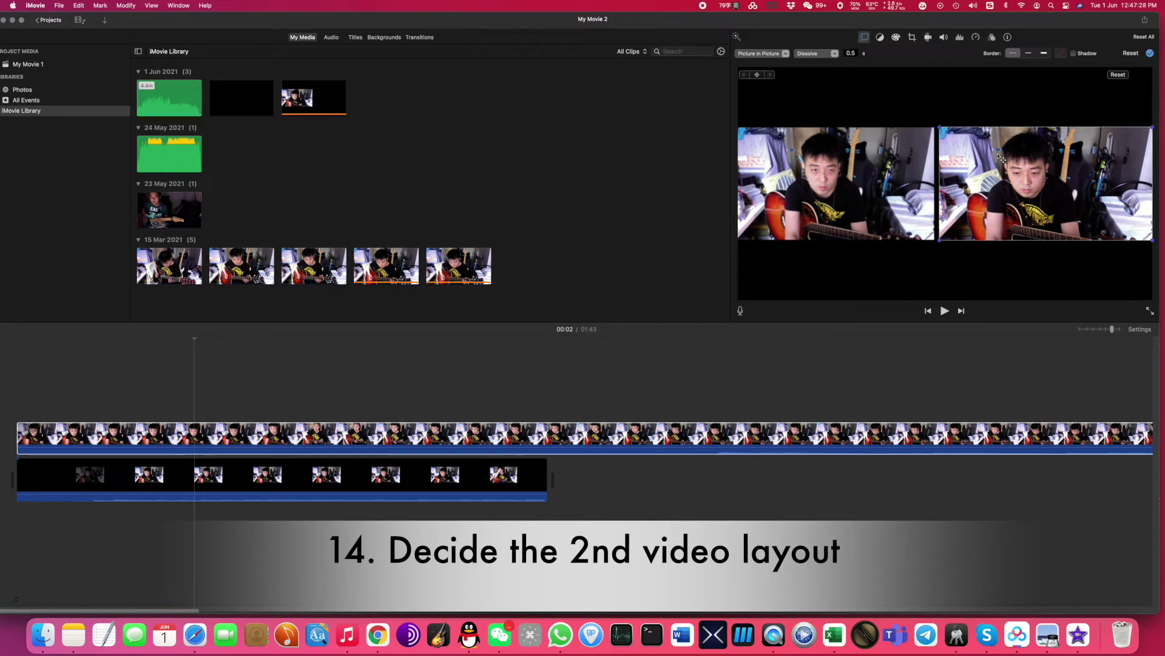
drag(947, 129, 956, 128)
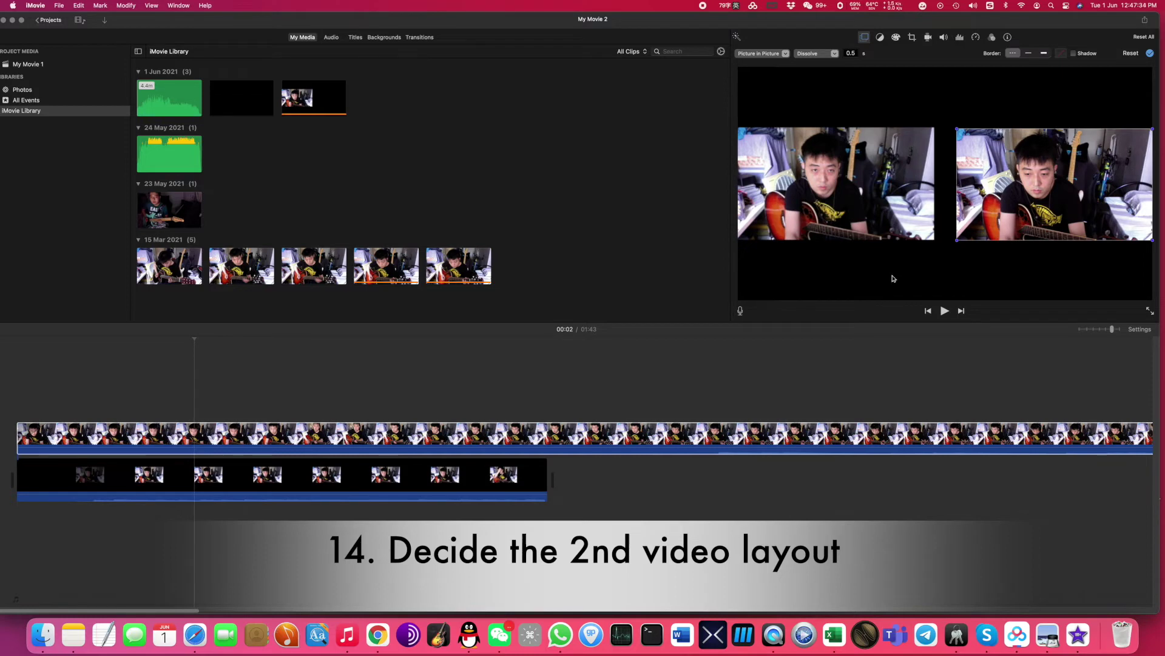
Step: Cut the overlay video off at about 9 seconds, just past the end of the match 2 clip
scroll(658, 377, right, 2)
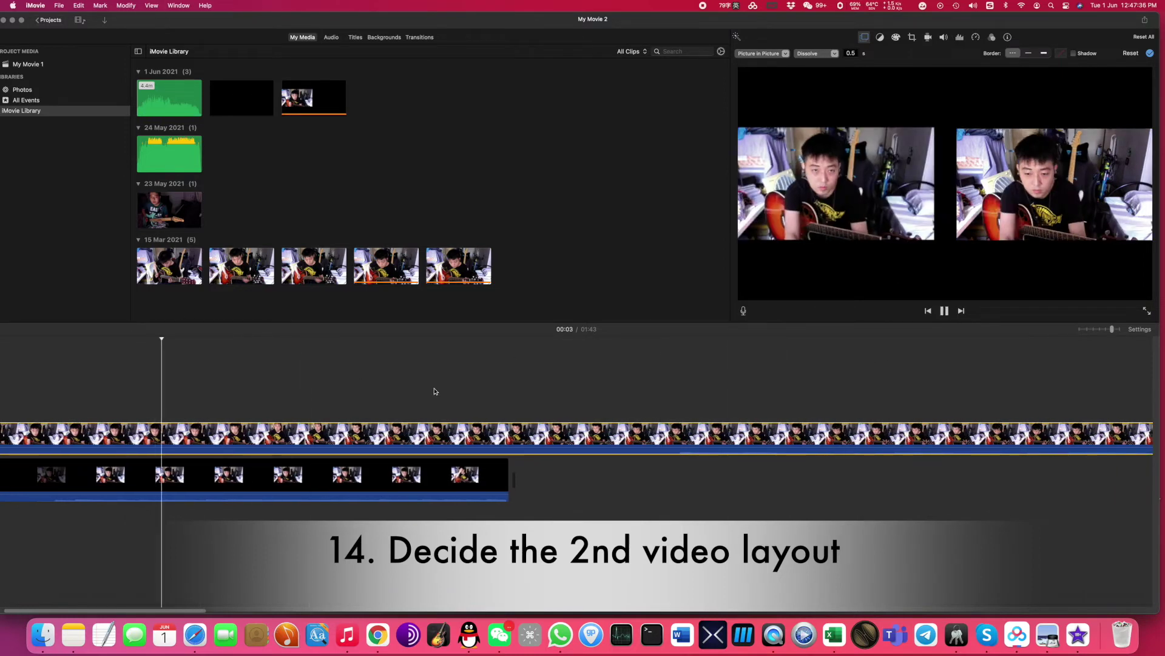
click(480, 476)
scroll(498, 443, right, 3)
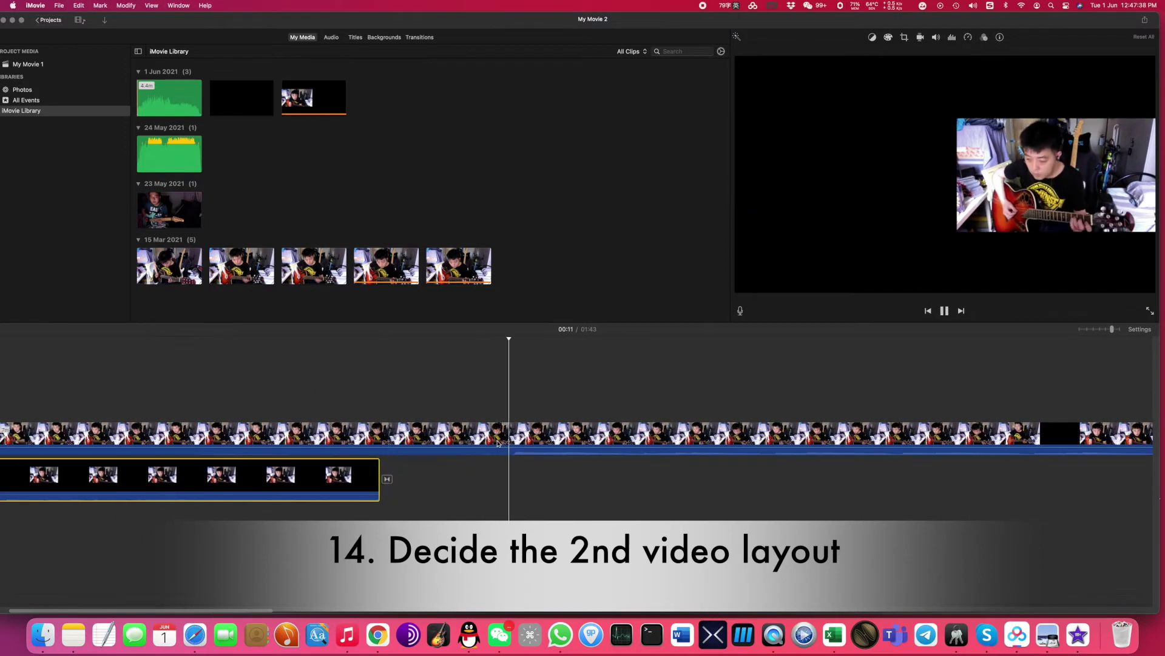
click(408, 440)
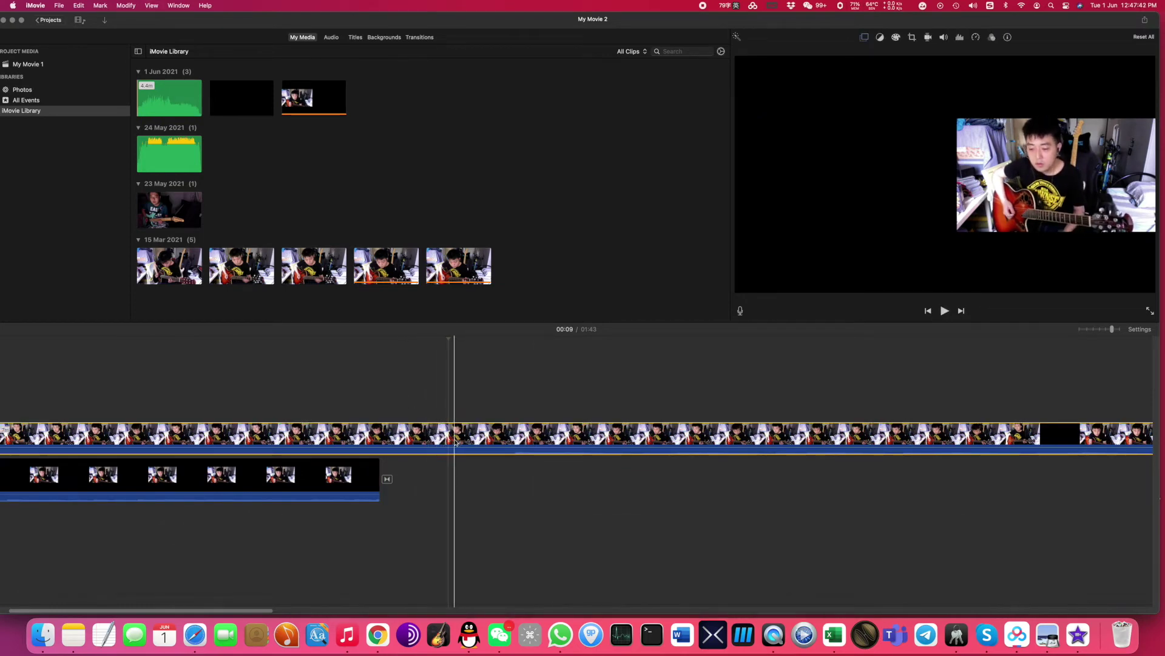
right_click(447, 438)
Step: Check the file export settings for the finished side-by-side movie and close them without exporting
click(1145, 19)
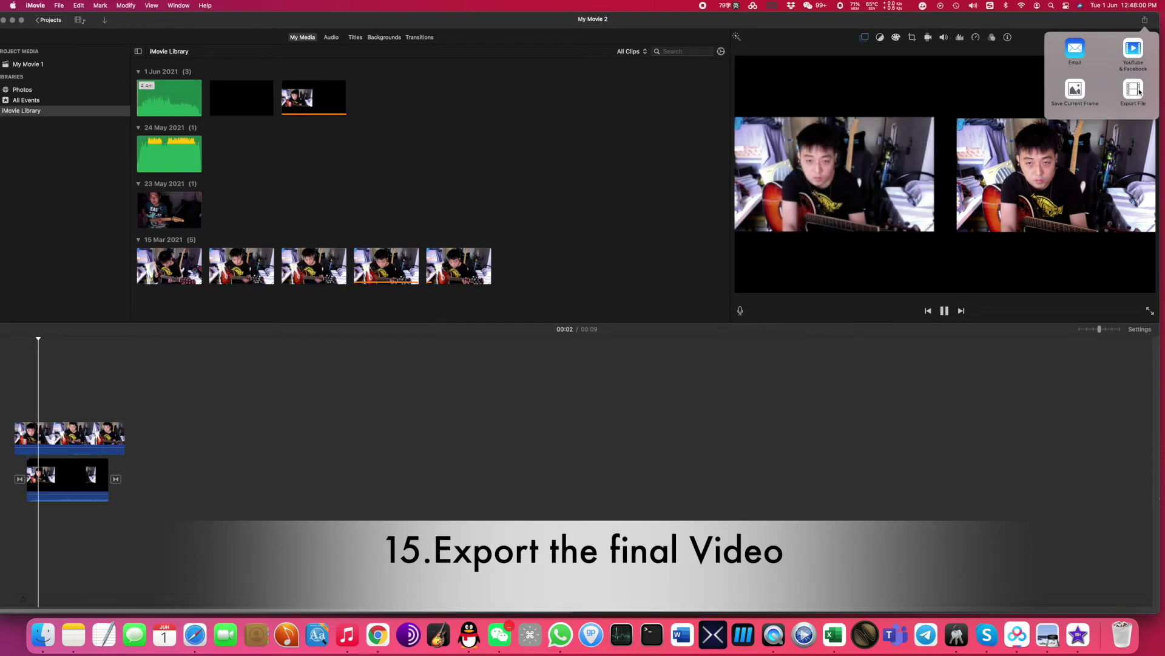
click(1134, 91)
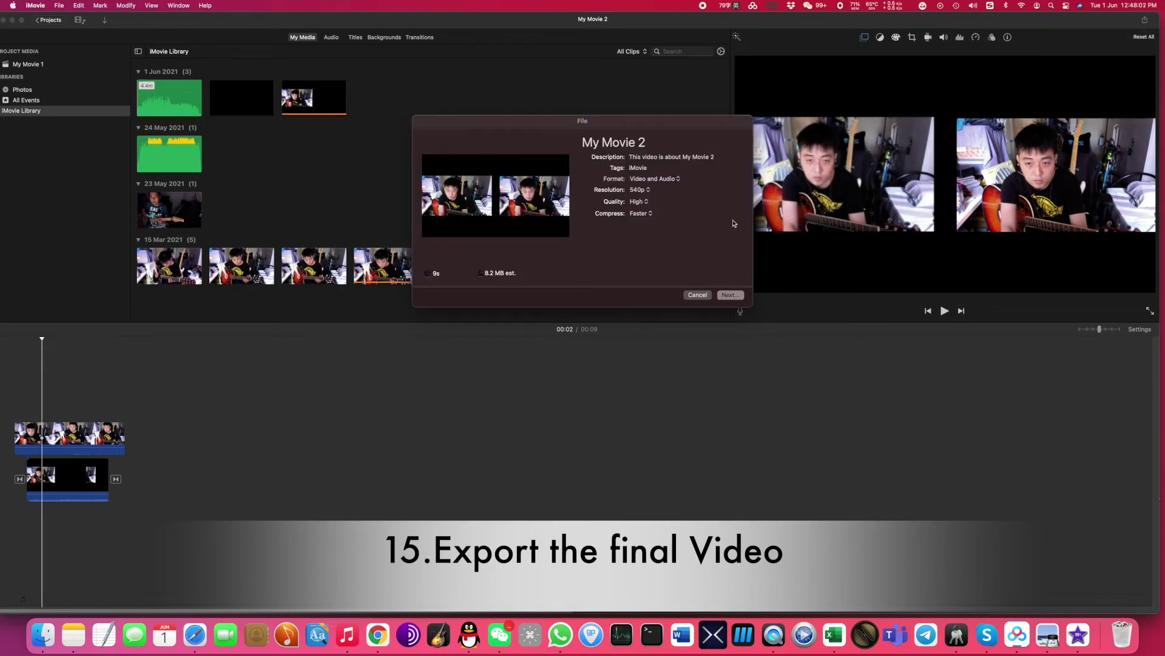
click(707, 295)
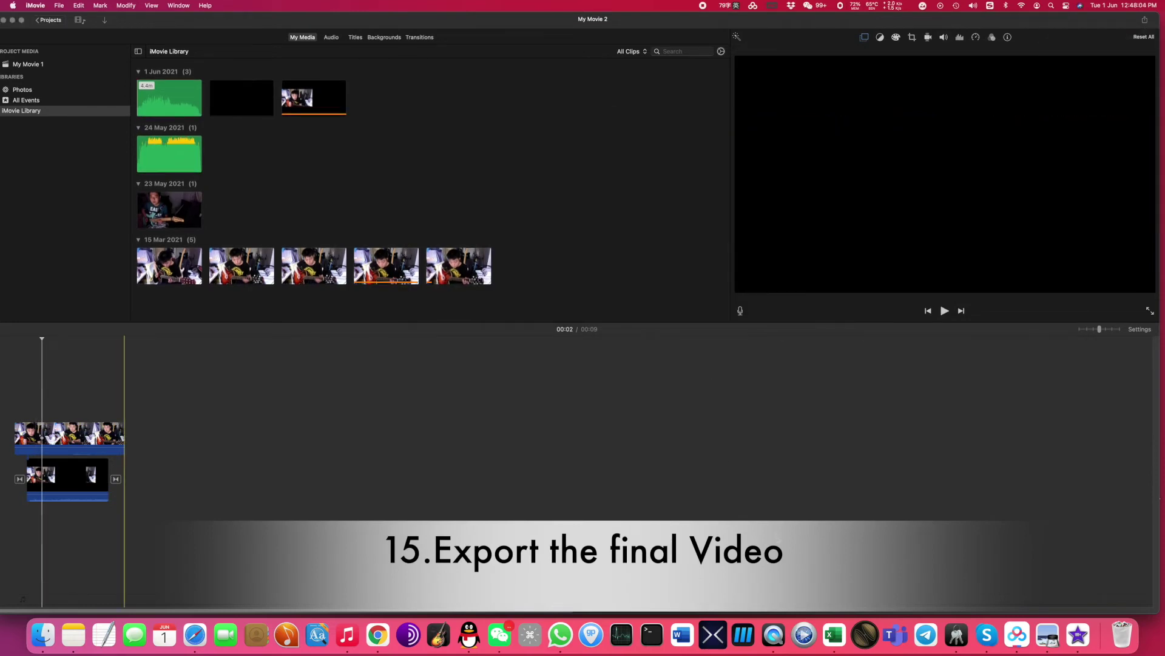
click(780, 644)
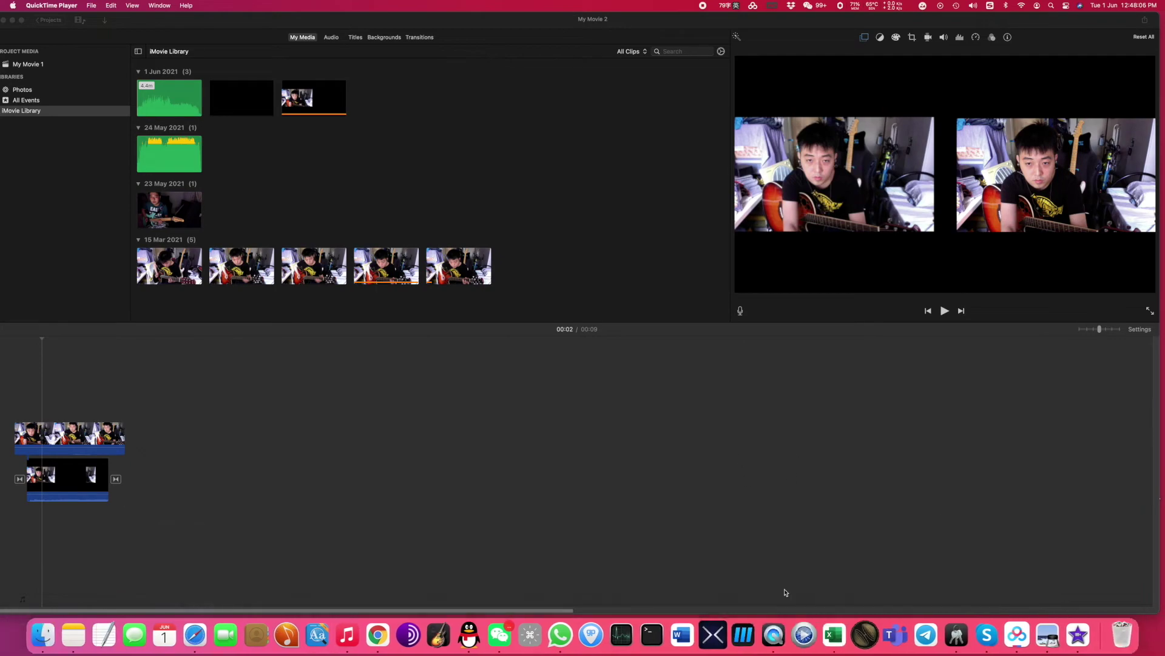